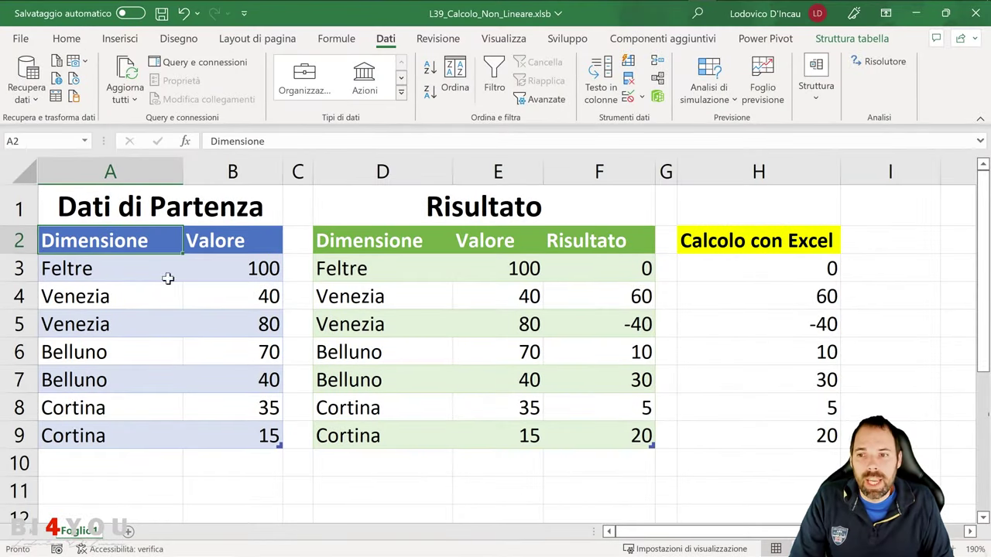
Step: Check the Valore figures 100 and 40 and the Venezia row's Risultato of 60
{"action": "left_click", "coordinate": [257, 268]}
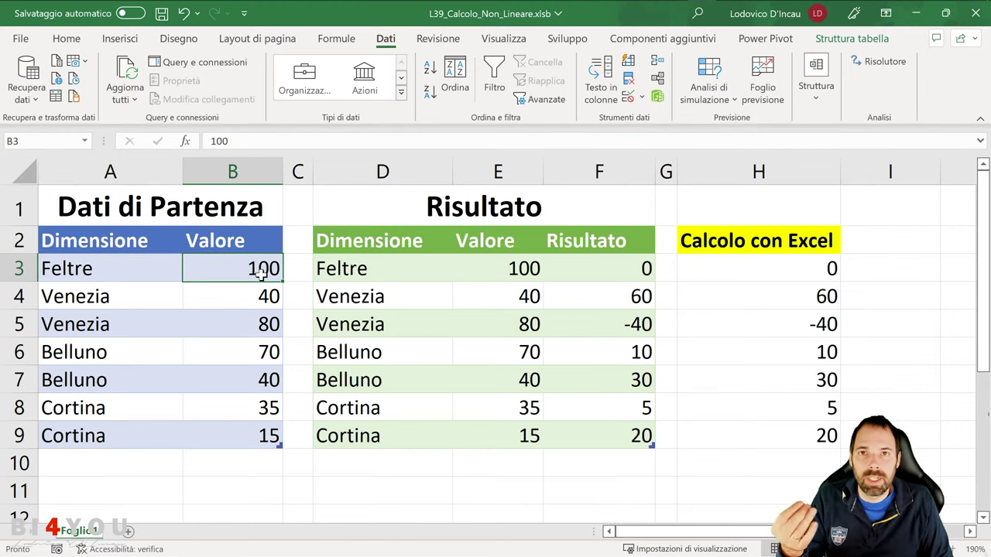
{"action": "left_click", "coordinate": [257, 296]}
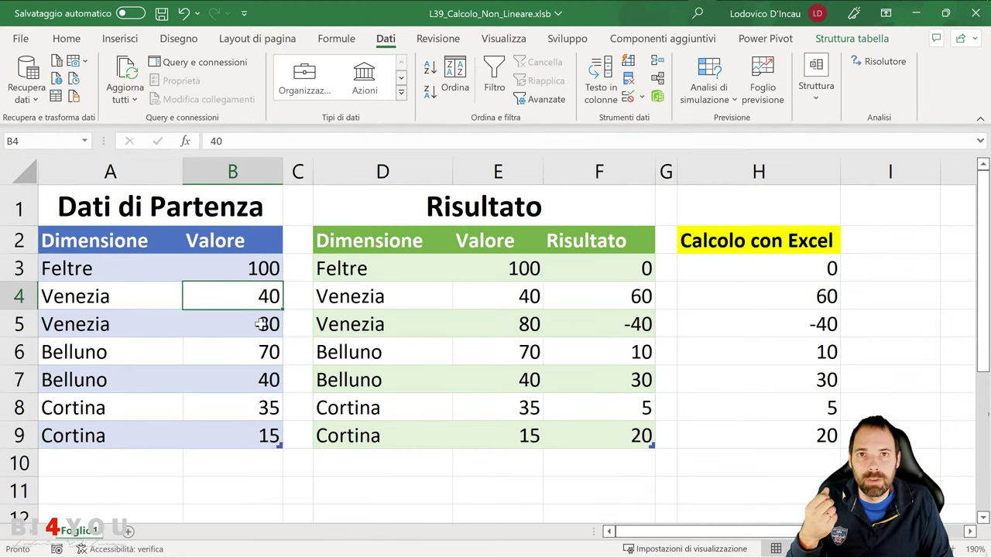
{"action": "left_click_drag", "start_coordinate": [359, 300], "coordinate": [642, 294]}
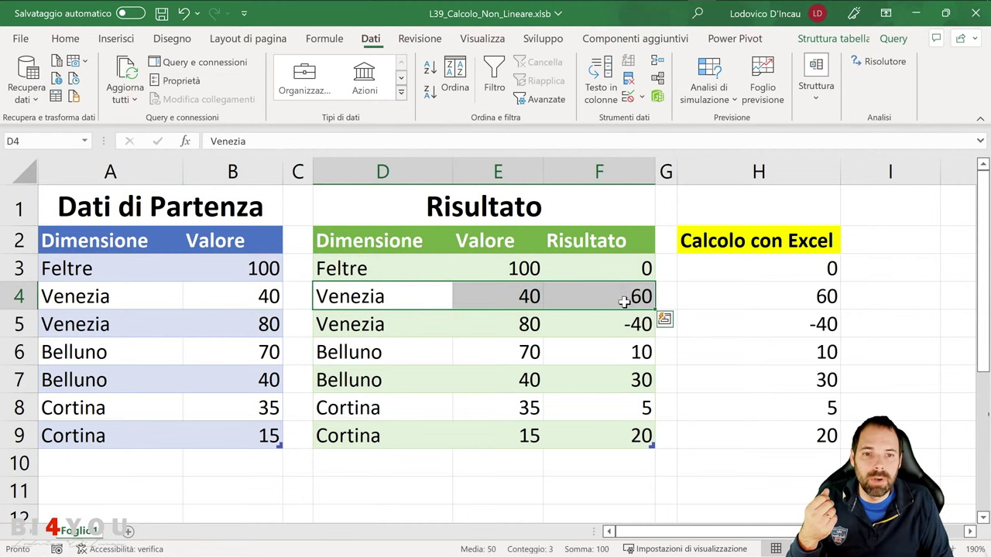
{"action": "left_click", "coordinate": [624, 304]}
Step: Reveal and confirm the =E3-E4 formula in H4, then bring up the get-data options
{"action": "left_click", "coordinate": [725, 305]}
{"action": "double_click", "coordinate": [743, 307]}
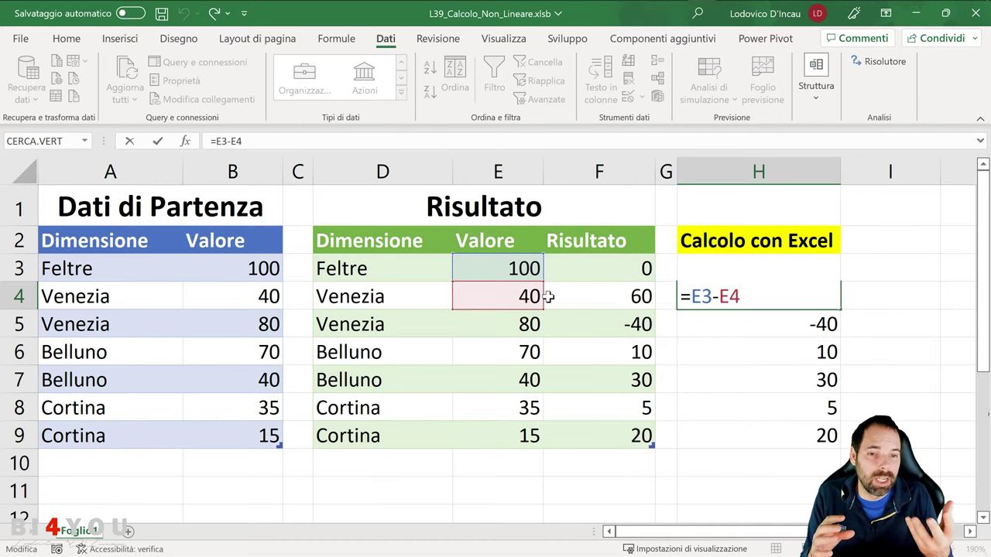
{"action": "key", "text": "ctrl+Return"}
{"action": "left_click", "coordinate": [115, 245]}
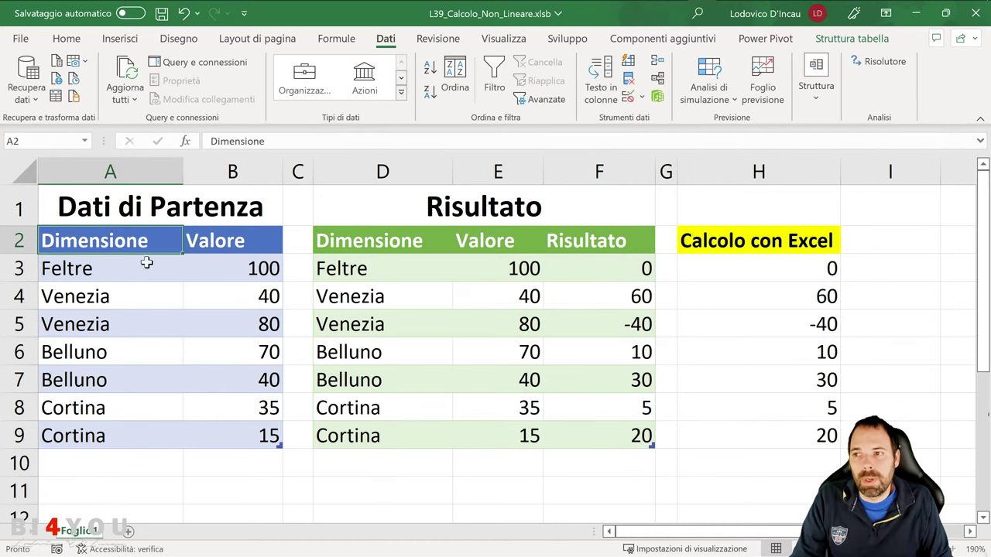
{"action": "left_click", "coordinate": [28, 84]}
Step: Launch Power Query Editor, read Calcolo_Non_Lineare's Aggiungi_Risultato M formula, then move to Passaggi
{"action": "left_click", "coordinate": [83, 383]}
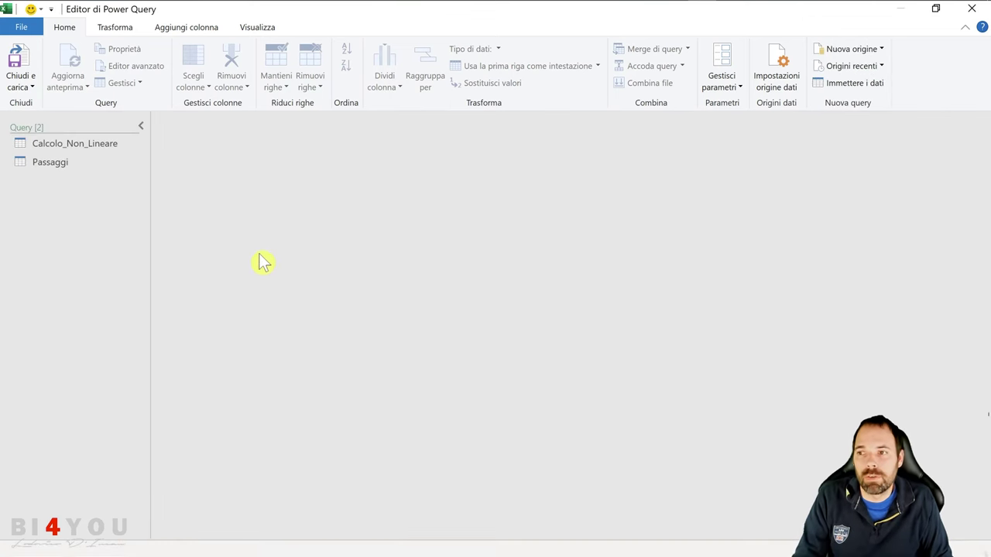
{"action": "left_click", "coordinate": [73, 144]}
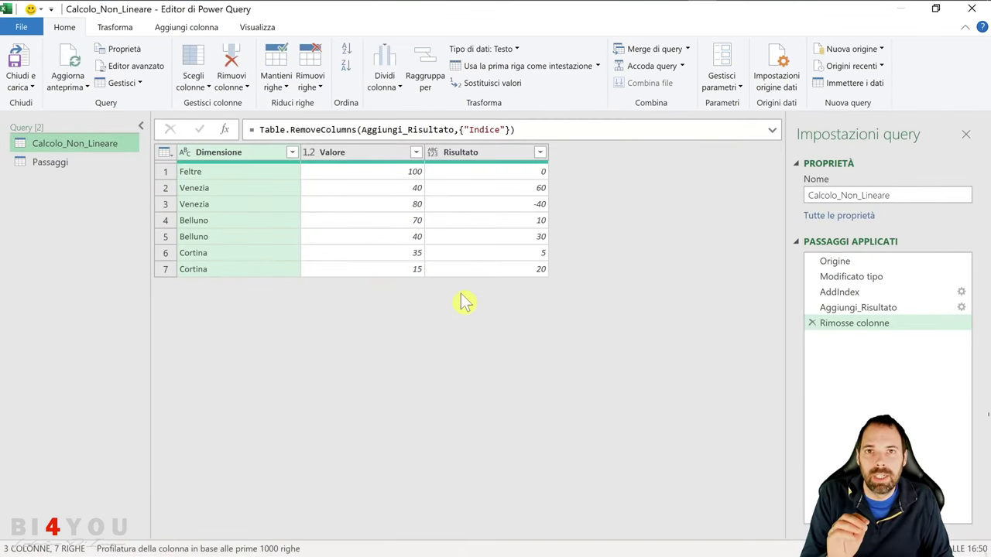
{"action": "left_click", "coordinate": [861, 307]}
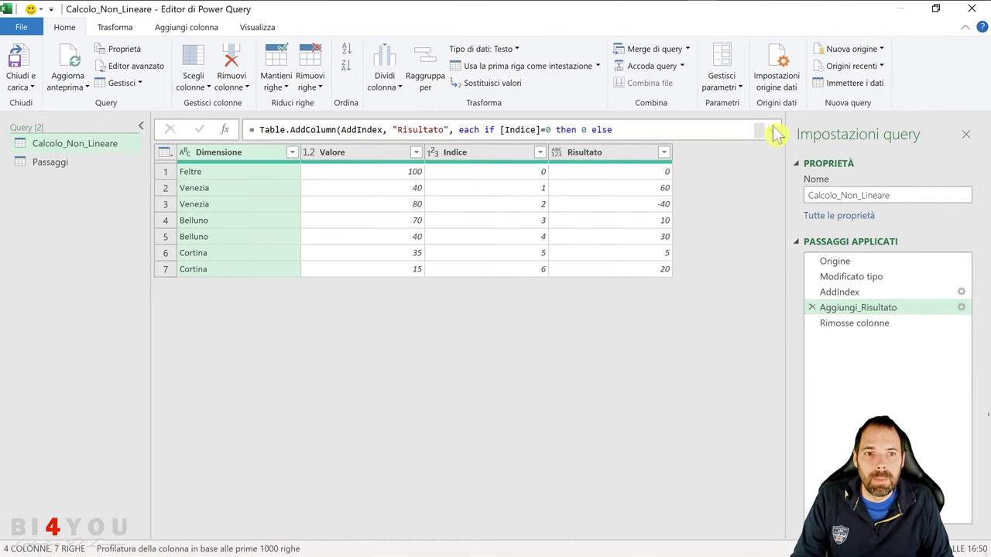
{"action": "left_click", "coordinate": [615, 144]}
{"action": "scroll", "coordinate": [394, 168], "scroll_direction": "down", "scroll_amount": 1}
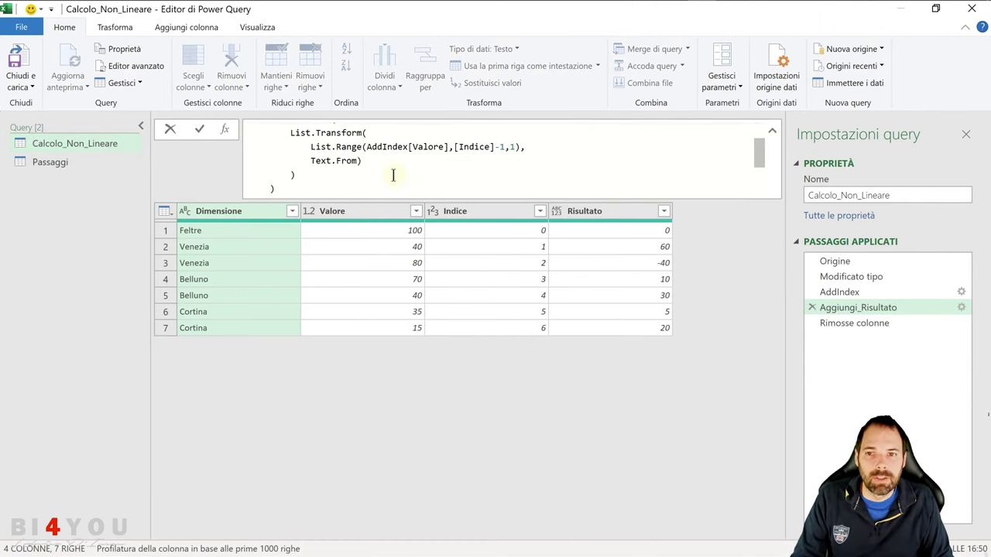
{"action": "left_click", "coordinate": [49, 165]}
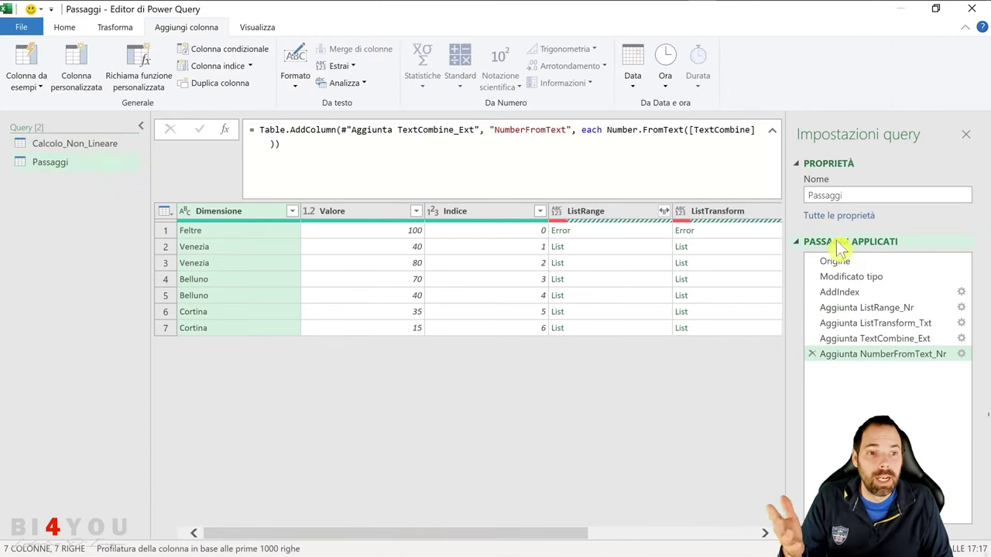
Step: Add an index column starting from 0 after the Modificato tipo step
{"action": "left_click", "coordinate": [847, 277]}
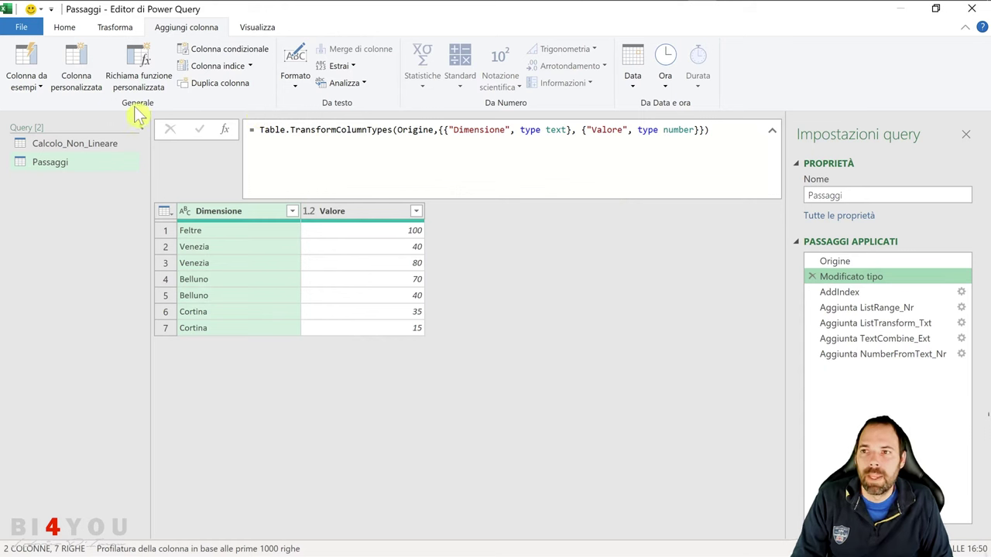
{"action": "left_click", "coordinate": [249, 67]}
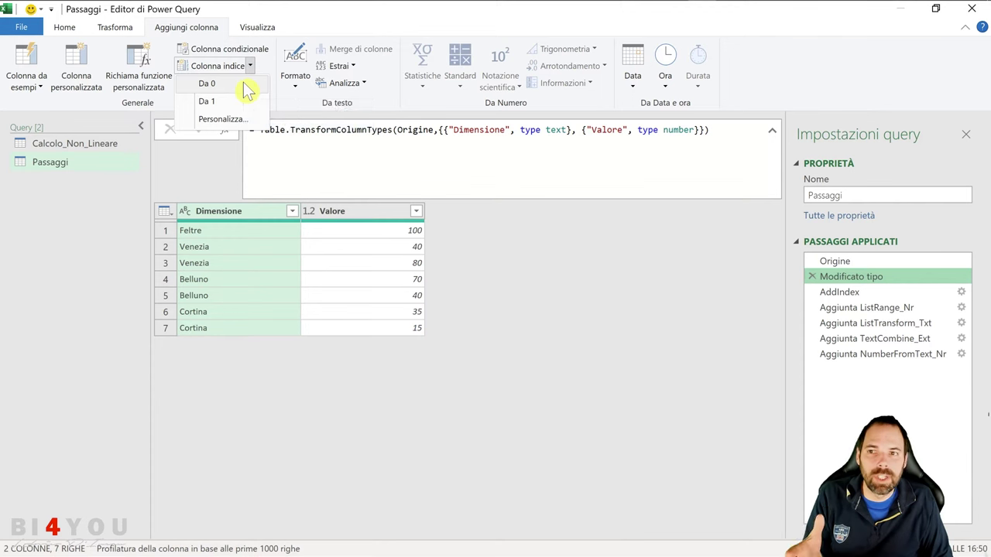
{"action": "left_click", "coordinate": [845, 293]}
{"action": "left_click", "coordinate": [845, 294]}
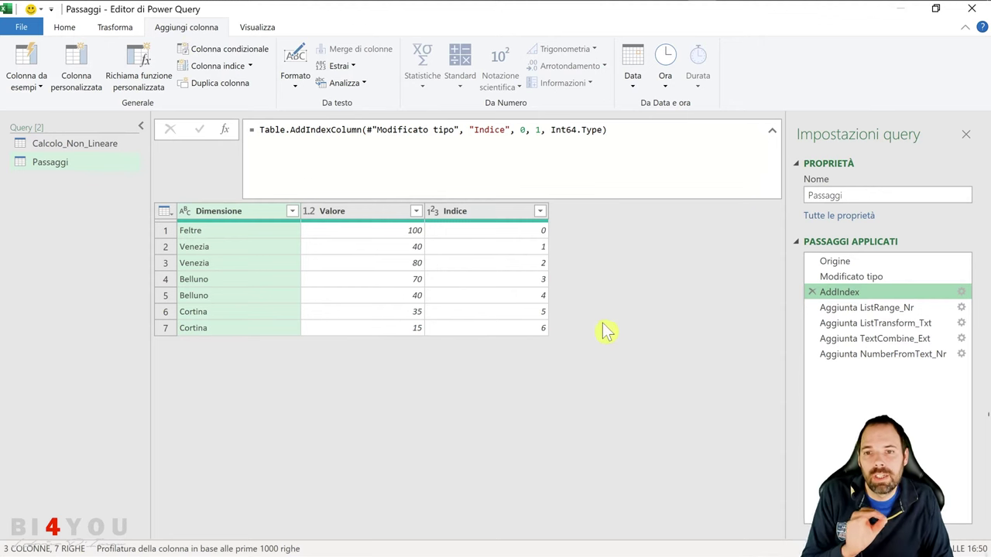
Step: Point out the Valore figures 100, 40 and 80, then view Aggiunta ListRange_Nr
{"action": "left_click", "coordinate": [401, 233]}
{"action": "left_click", "coordinate": [408, 249]}
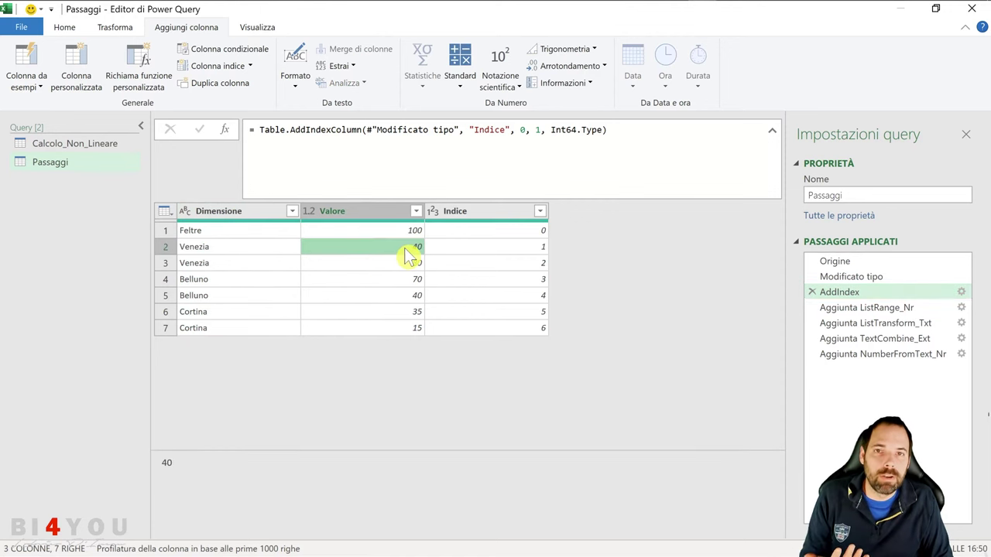
{"action": "left_click", "coordinate": [413, 267]}
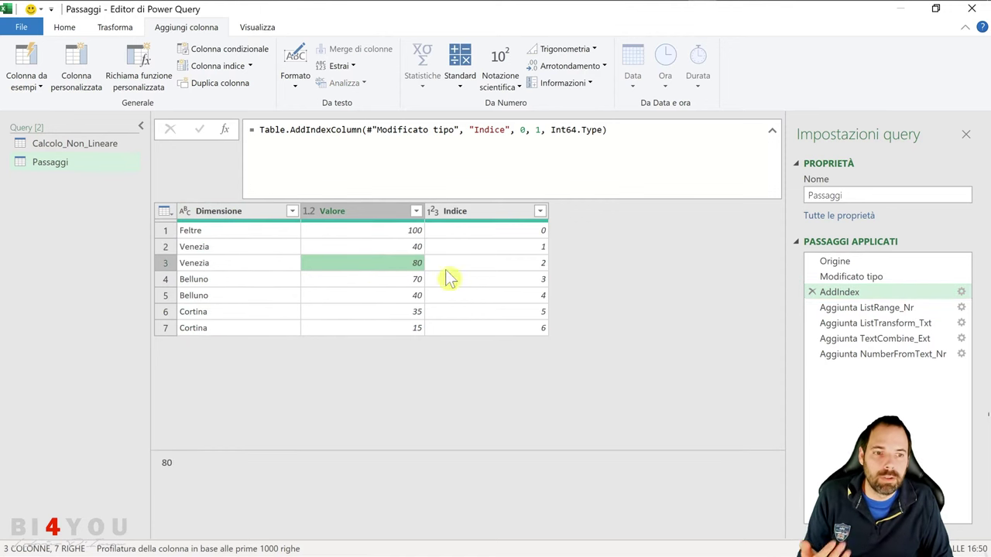
{"action": "left_click", "coordinate": [854, 307]}
Step: Preview the ListRange lists in rows 2 and 3 and open the step's custom column formula
{"action": "left_click", "coordinate": [584, 251]}
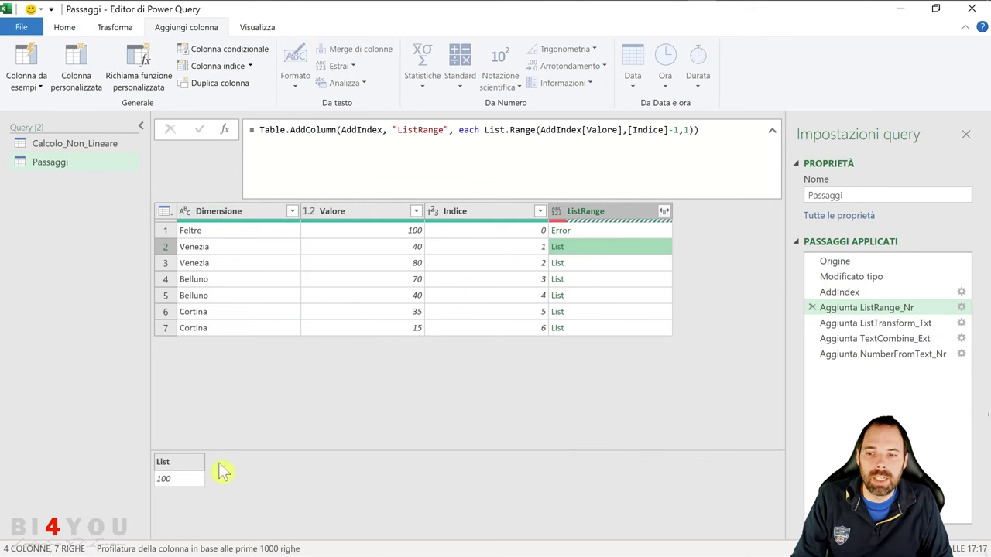
{"action": "left_click", "coordinate": [576, 265]}
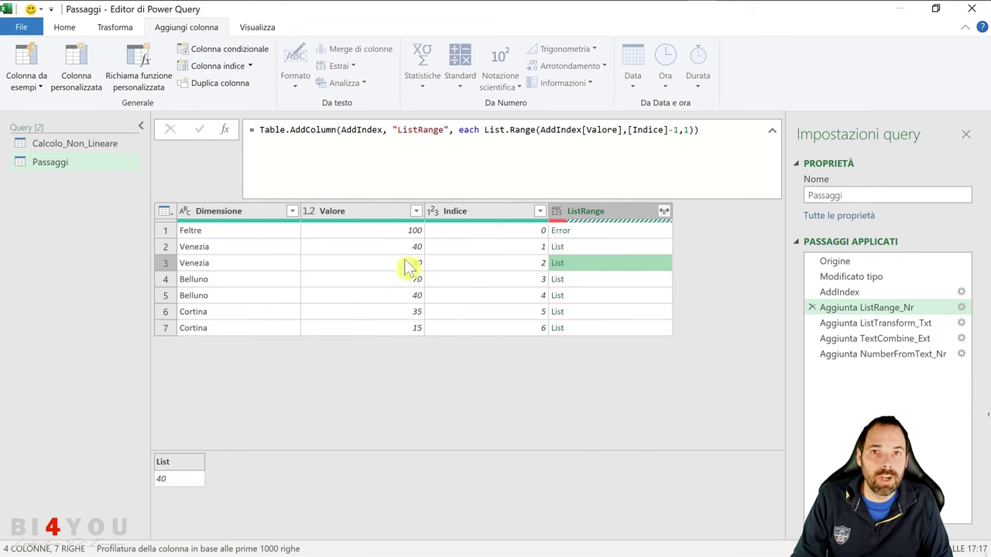
{"action": "left_click", "coordinate": [960, 307]}
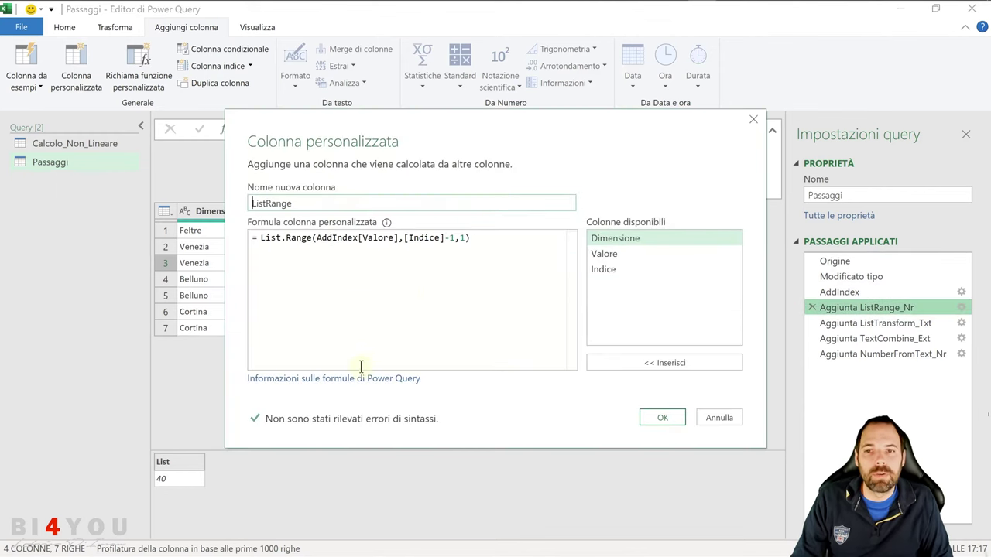
{"action": "left_click_drag", "start_coordinate": [432, 179], "coordinate": [454, 297]}
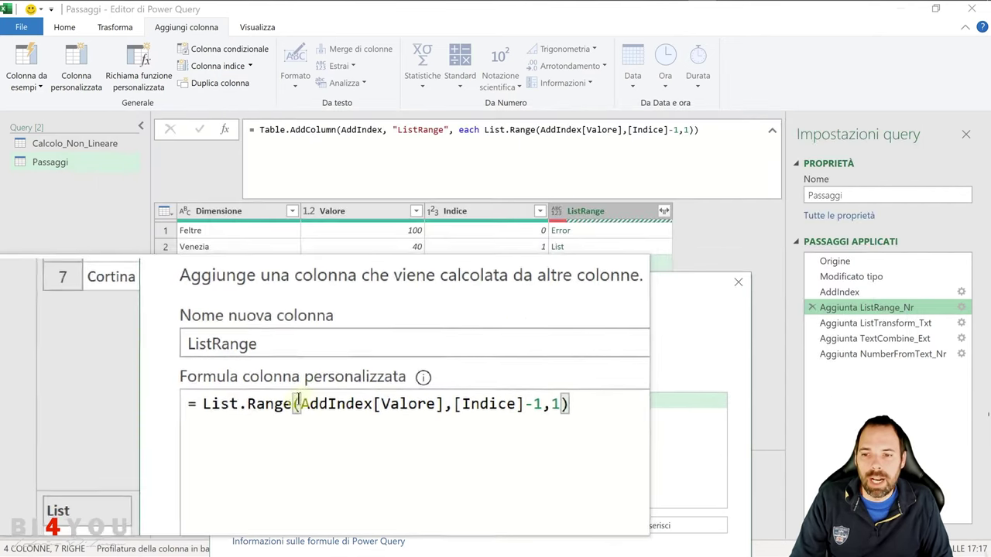
Step: Walk through the List.Range(AddIndex[Valore],[Indice]-1,1) arguments and keep the formula unchanged
{"action": "left_click_drag", "start_coordinate": [300, 403], "coordinate": [342, 400]}
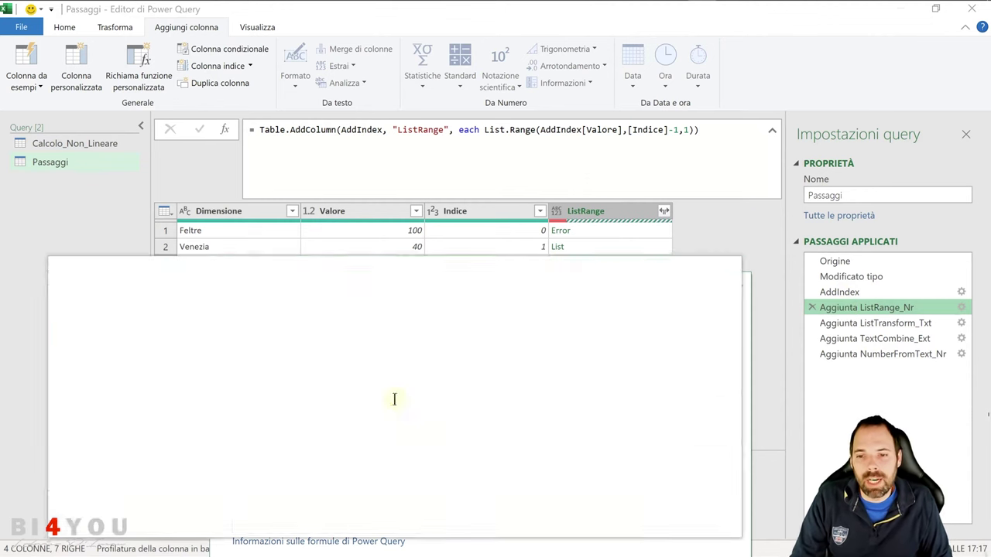
{"action": "left_click_drag", "start_coordinate": [378, 400], "coordinate": [348, 400]}
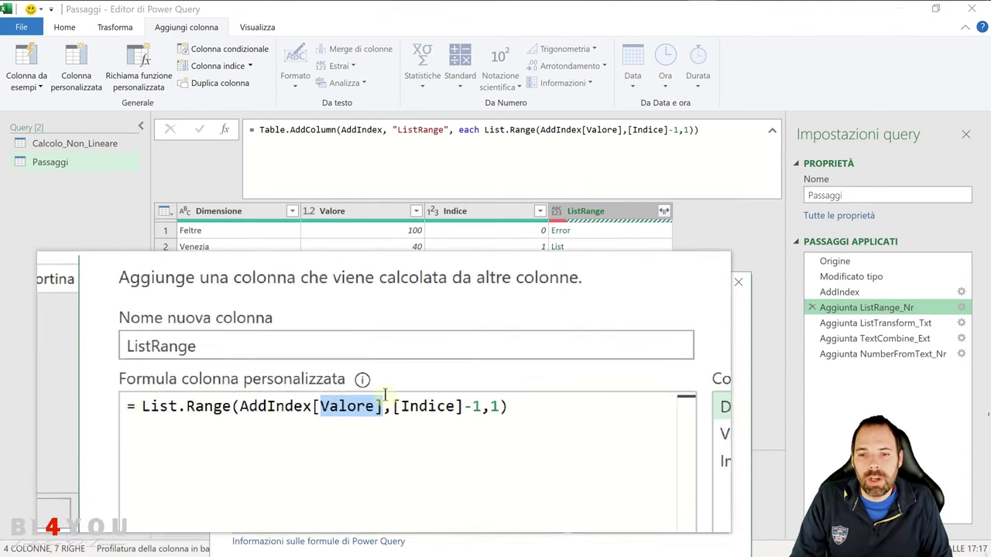
{"action": "mouse_move", "coordinate": [421, 401]}
{"action": "left_mouse_down"}
{"action": "mouse_move", "coordinate": [473, 402]}
{"action": "mouse_move", "coordinate": [430, 401]}
{"action": "left_mouse_up"}
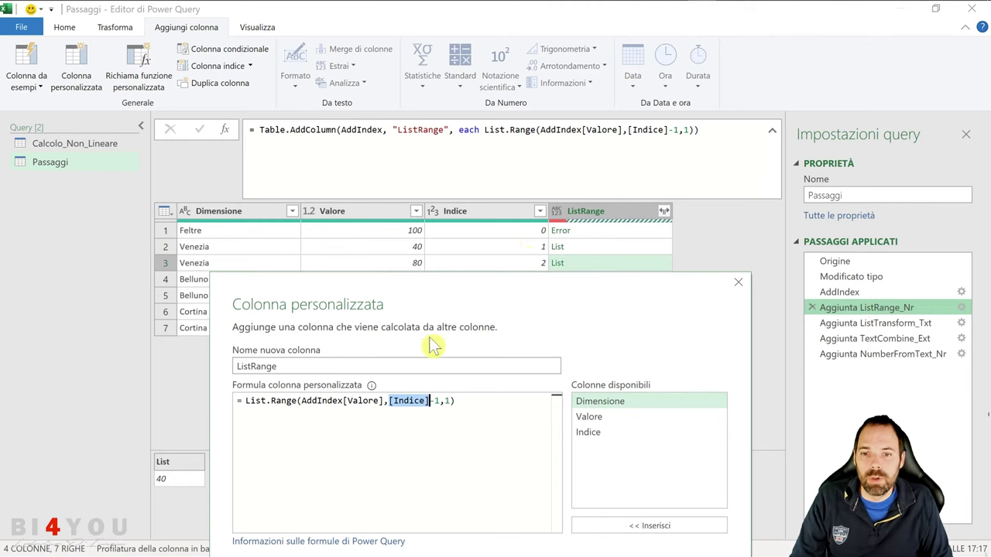
{"action": "left_click", "coordinate": [433, 401]}
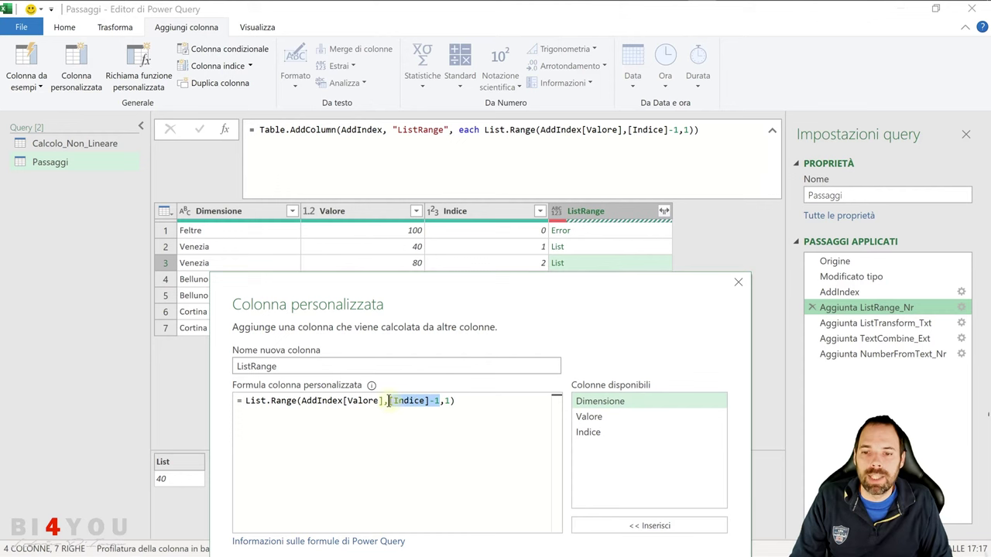
{"action": "left_click_drag", "start_coordinate": [389, 400], "coordinate": [387, 401]}
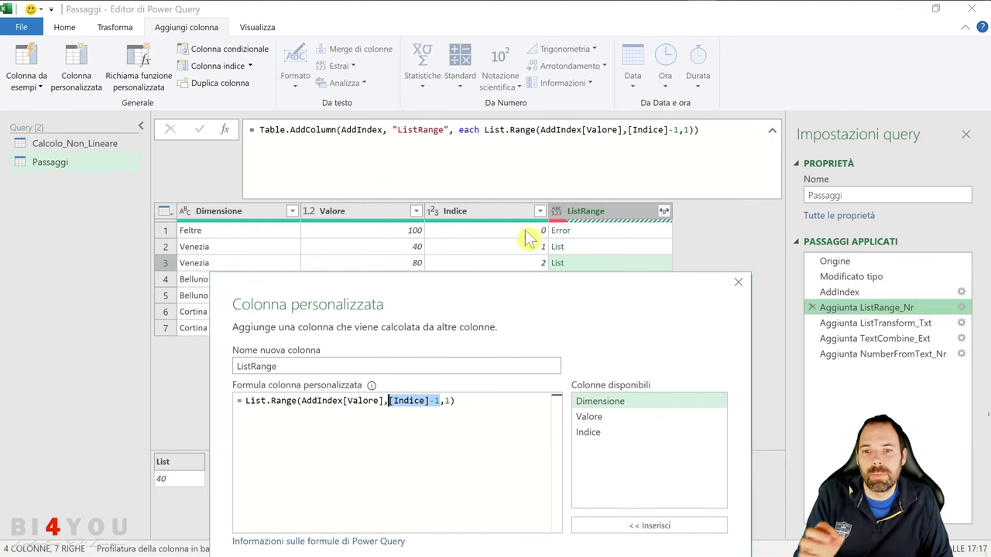
{"action": "left_click", "coordinate": [440, 401]}
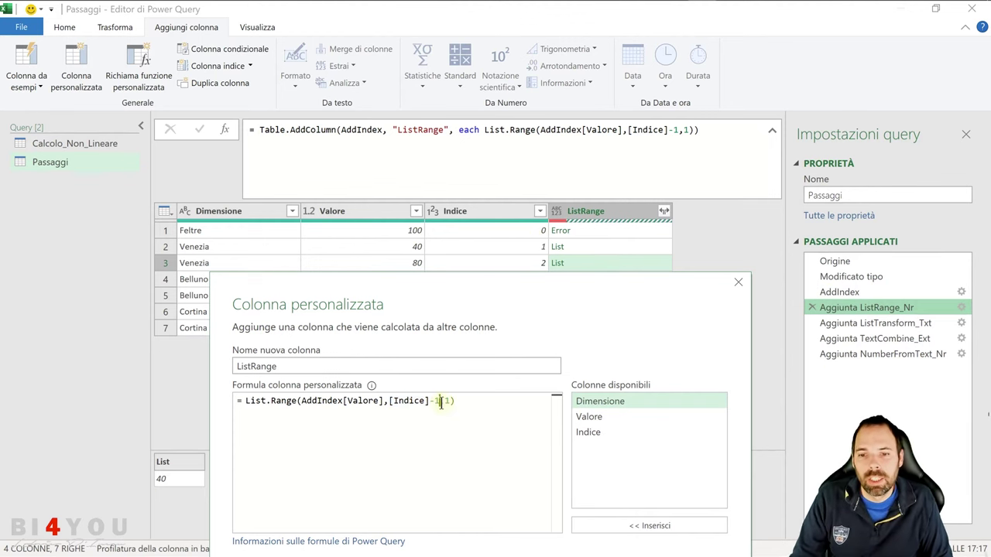
{"action": "double_click", "coordinate": [447, 400]}
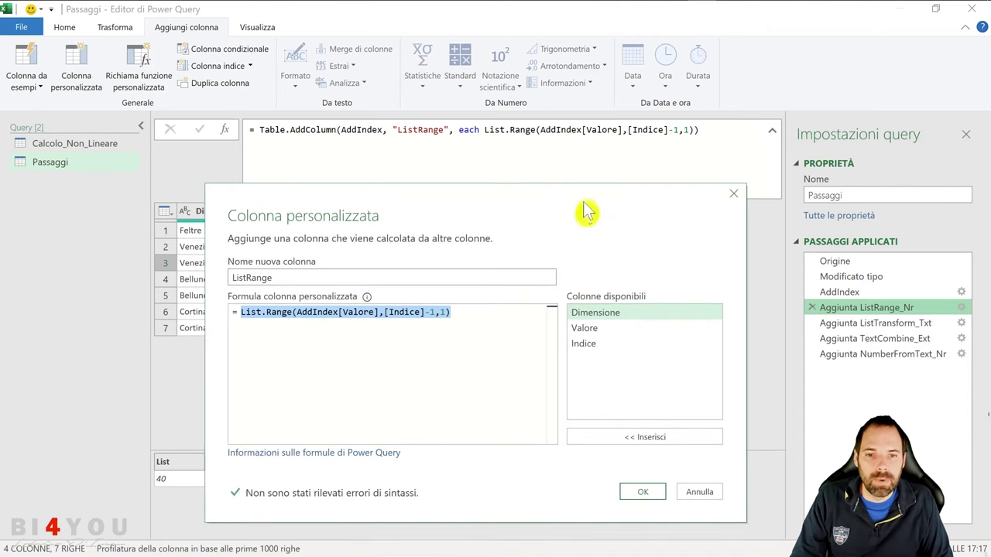
{"action": "left_click", "coordinate": [650, 457]}
{"action": "left_click", "coordinate": [588, 246]}
Step: Preview the one-item lists held in ListRange rows 2 through 5
{"action": "left_click", "coordinate": [586, 263]}
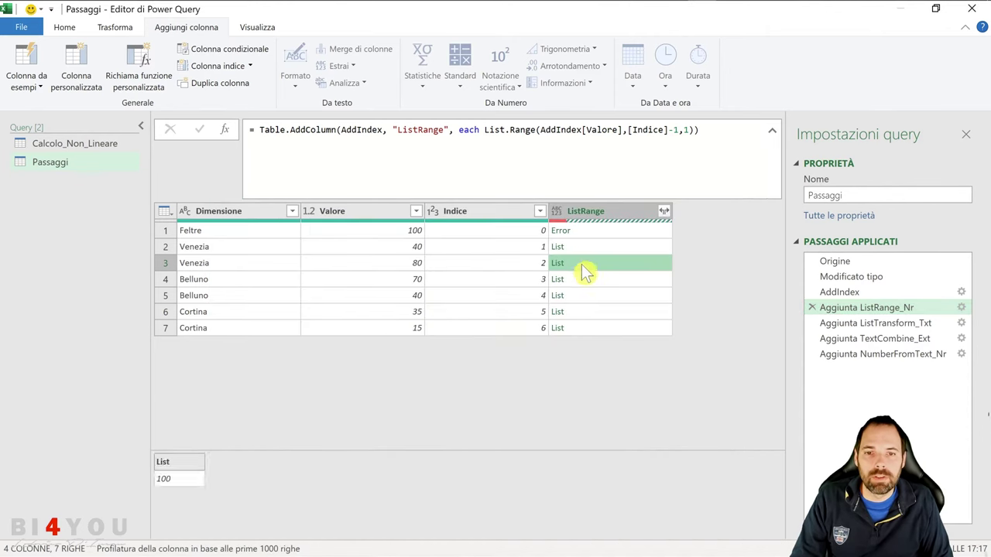
{"action": "left_click", "coordinate": [586, 280]}
{"action": "left_click", "coordinate": [588, 296]}
{"action": "left_click", "coordinate": [591, 249]}
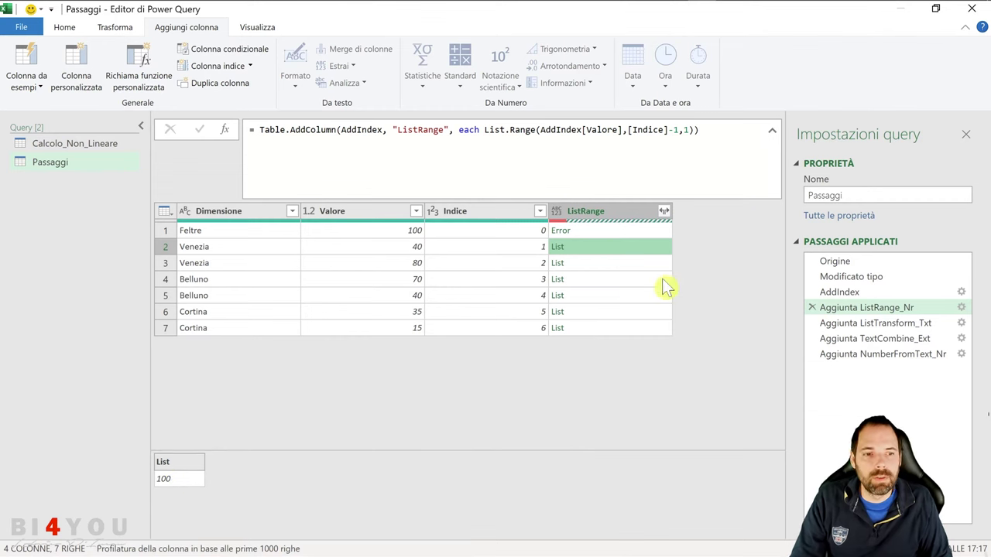
Step: Show Aggiunta ListTransform_Txt and review List.Transform([ListRange],Text.From), cancelling without changes
{"action": "left_click", "coordinate": [883, 323]}
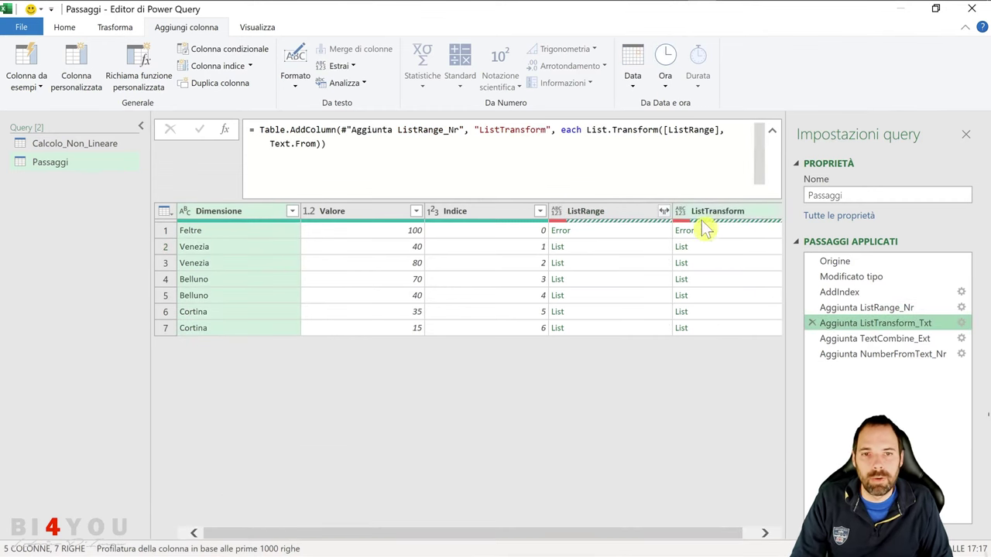
{"action": "left_click", "coordinate": [961, 323]}
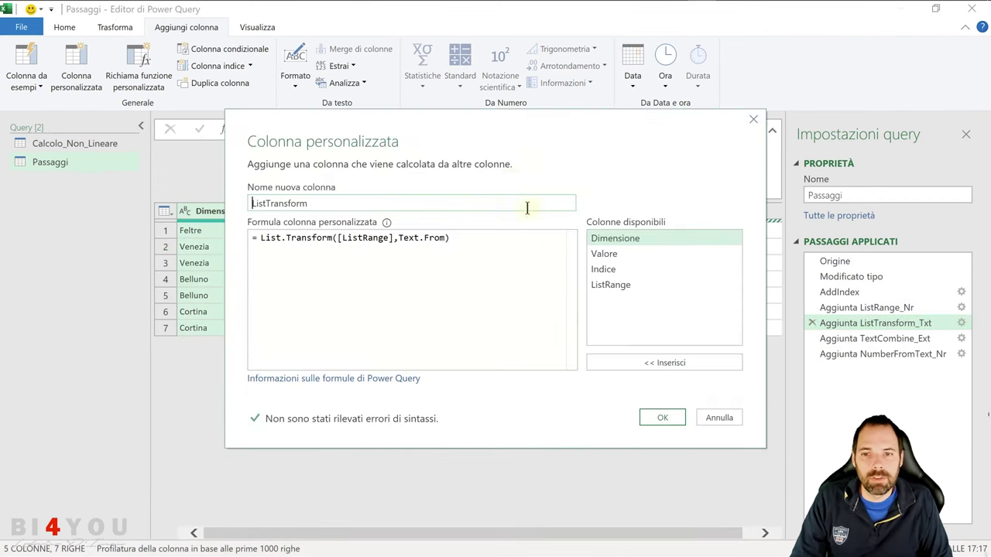
{"action": "left_click_drag", "start_coordinate": [495, 140], "coordinate": [485, 281]}
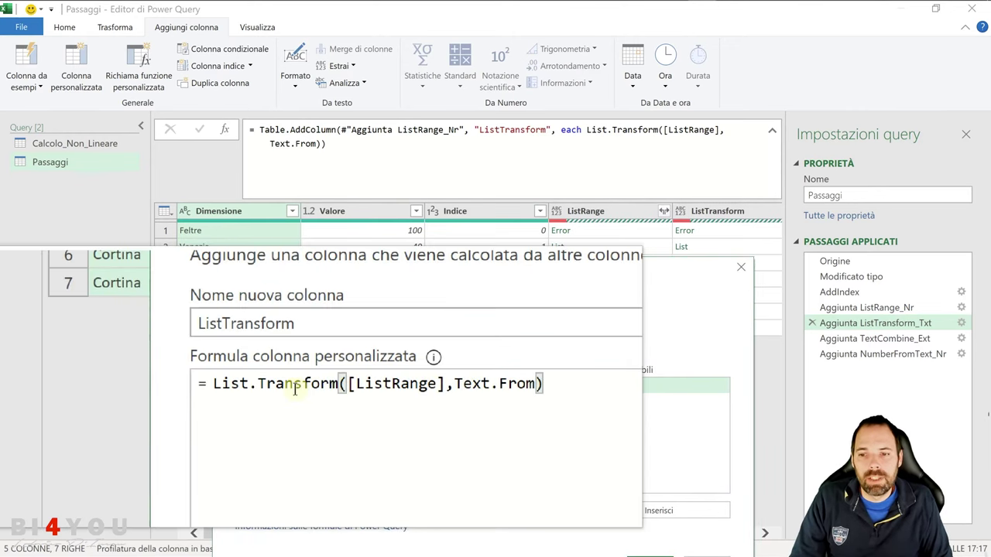
{"action": "left_click", "coordinate": [324, 385]}
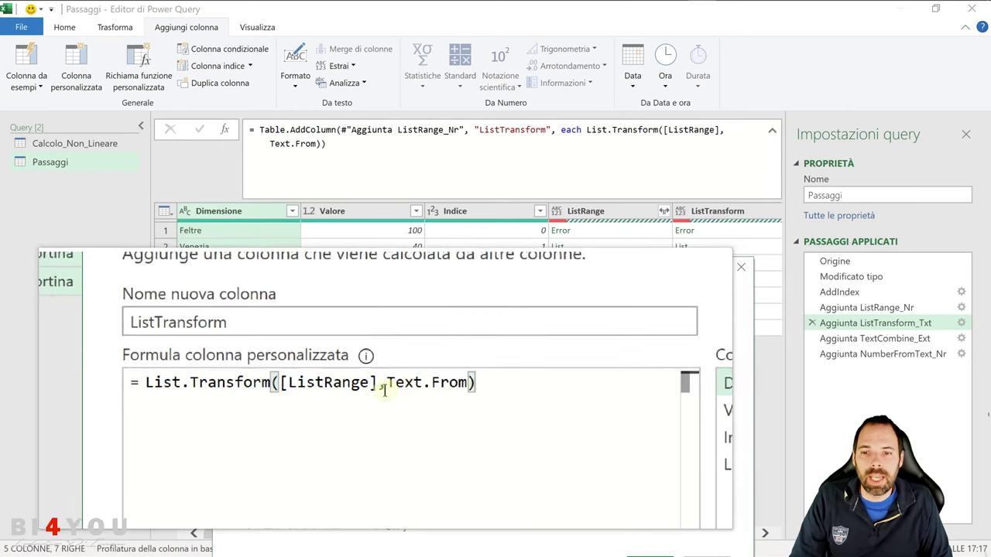
{"action": "left_click", "coordinate": [427, 384]}
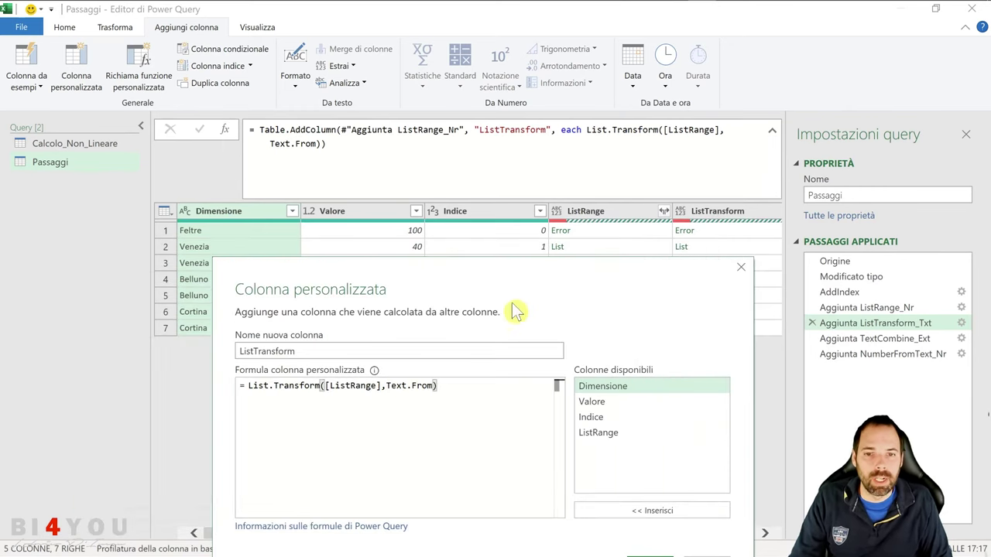
{"action": "left_click", "coordinate": [684, 491]}
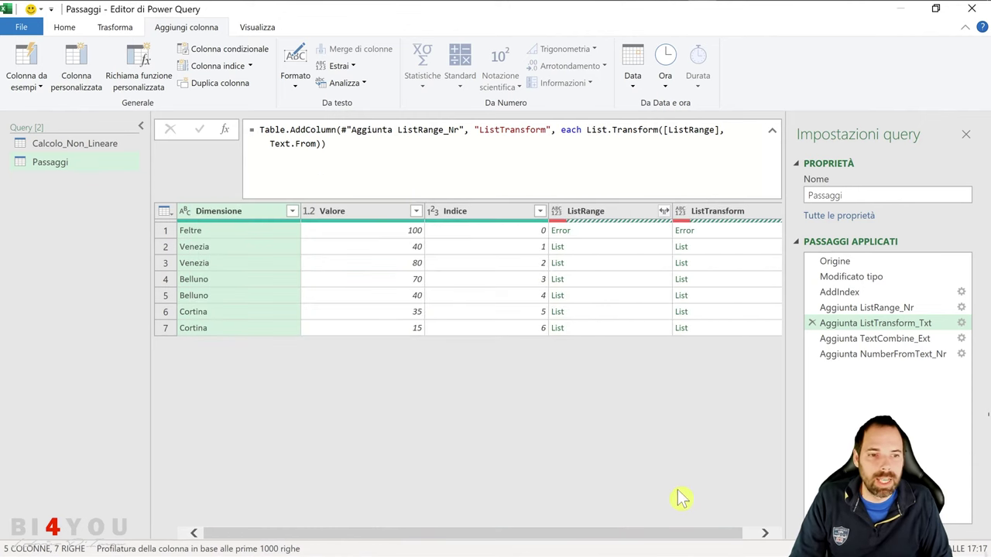
{"action": "left_click_drag", "start_coordinate": [730, 537], "coordinate": [747, 537]}
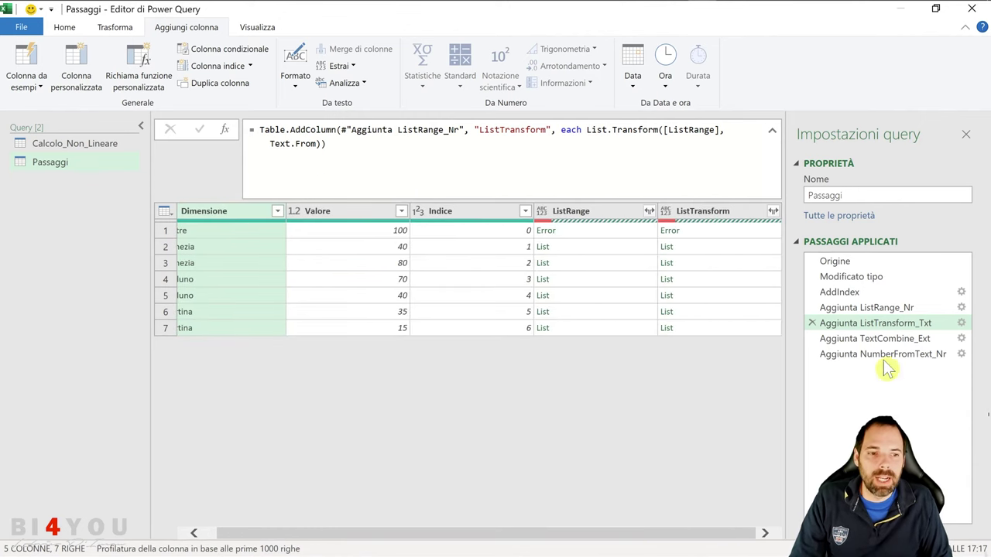
Step: Review the Text.Combine([ListTransform]) formula of Aggiunta TextCombine_Ext and check row 2's value 100
{"action": "left_click", "coordinate": [874, 338]}
{"action": "left_click_drag", "start_coordinate": [655, 534], "coordinate": [747, 534]}
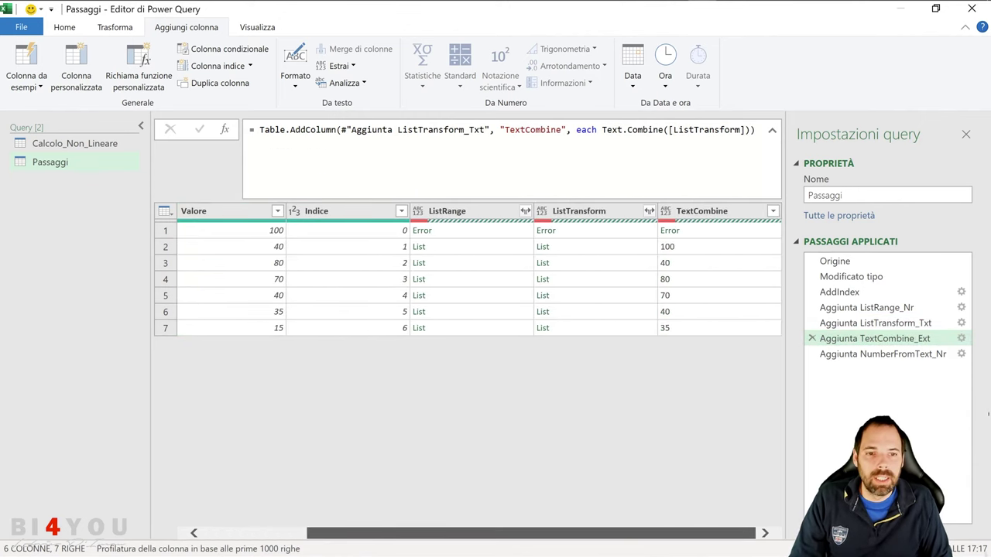
{"action": "left_click", "coordinate": [686, 246]}
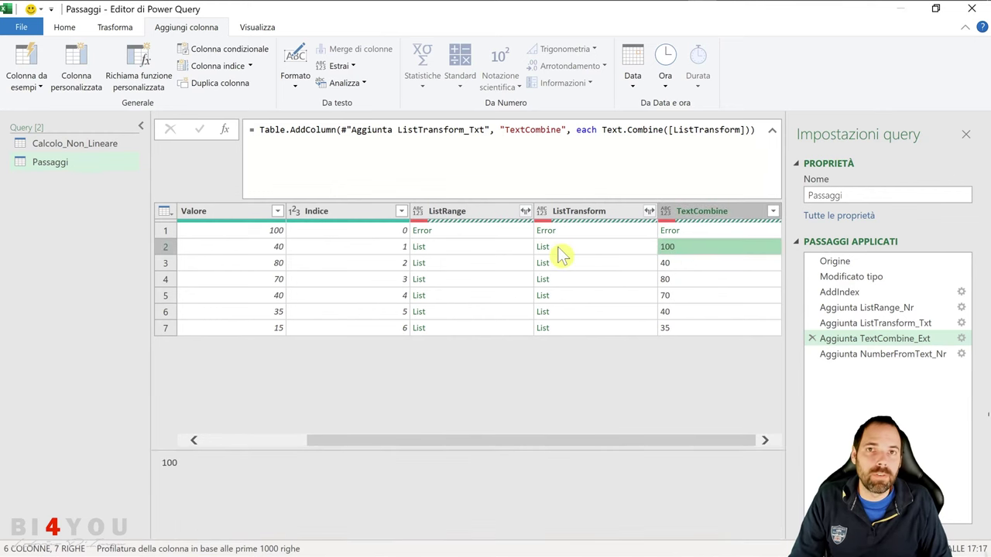
{"action": "left_click_drag", "start_coordinate": [863, 338], "coordinate": [960, 347]}
{"action": "left_click", "coordinate": [961, 339]}
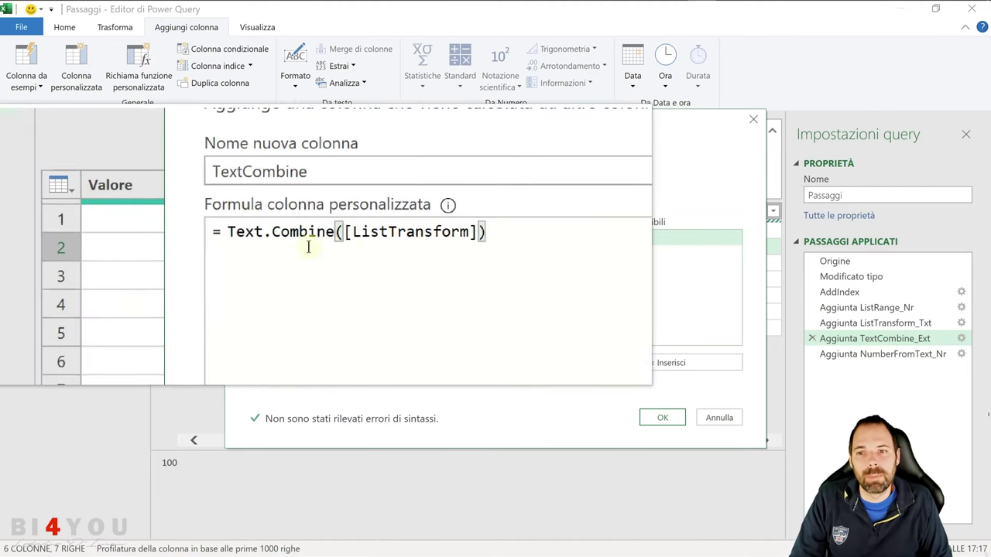
{"action": "left_click_drag", "start_coordinate": [331, 246], "coordinate": [461, 240]}
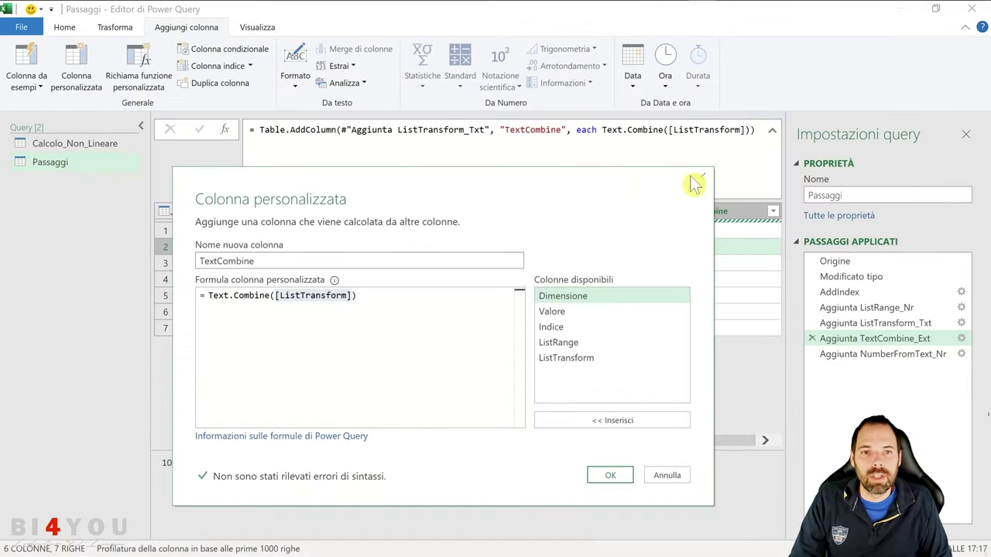
{"action": "left_click", "coordinate": [703, 181]}
{"action": "left_click", "coordinate": [683, 256]}
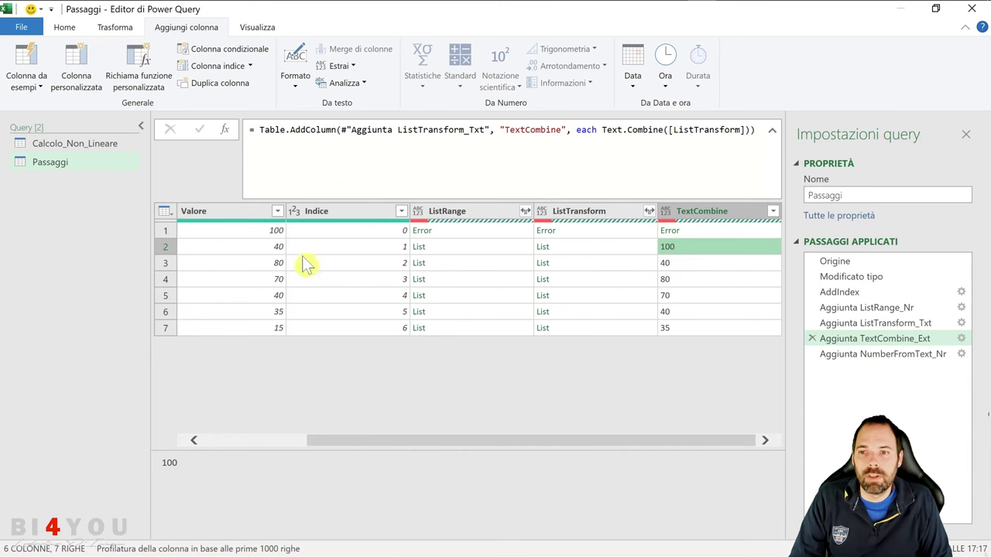
{"action": "left_click", "coordinate": [267, 246]}
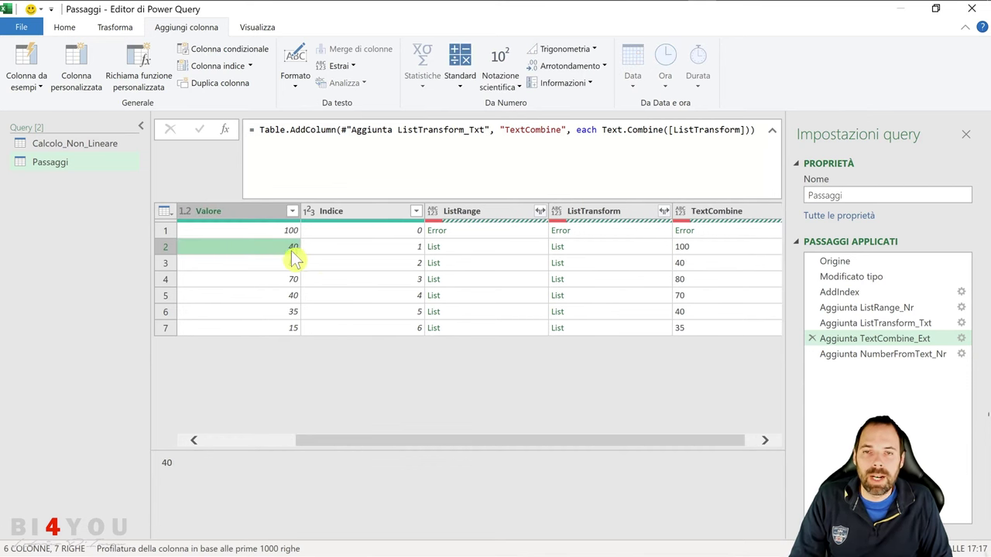
{"action": "left_click", "coordinate": [686, 250]}
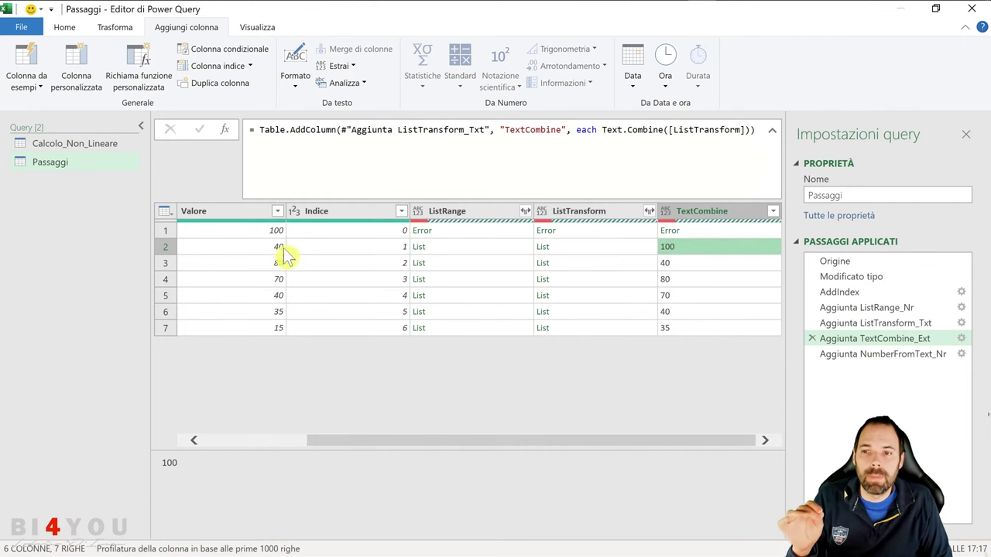
{"action": "left_click", "coordinate": [666, 212]}
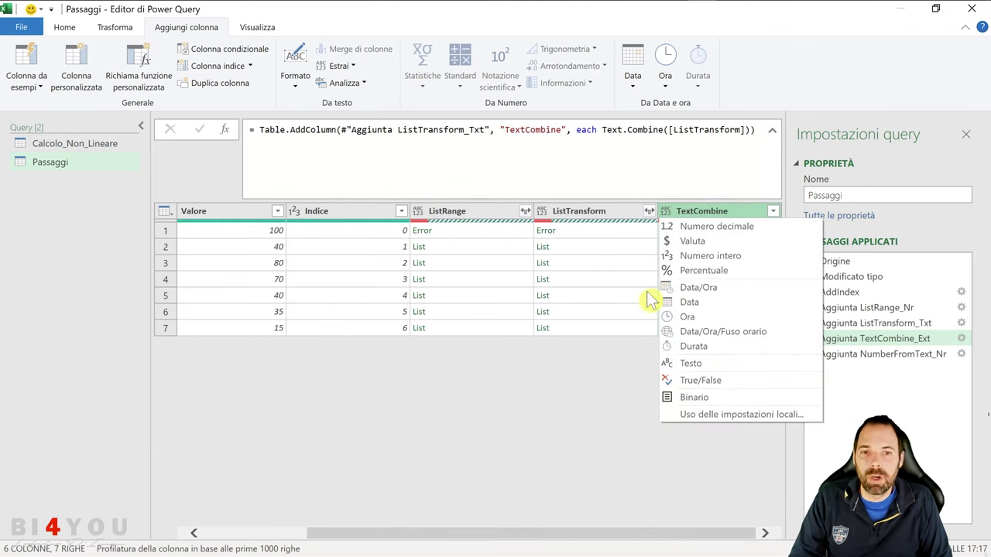
{"action": "left_click", "coordinate": [560, 362]}
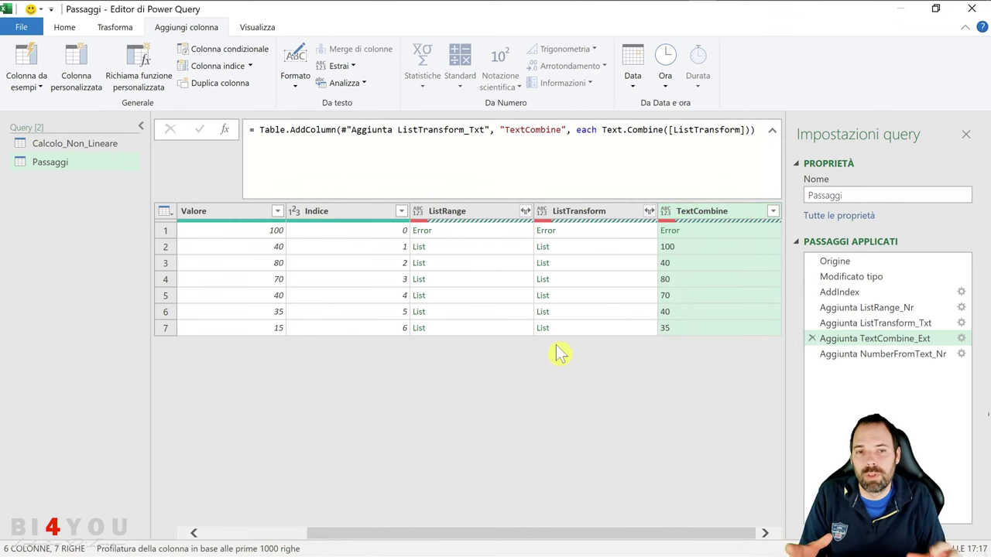
{"action": "left_click", "coordinate": [670, 249]}
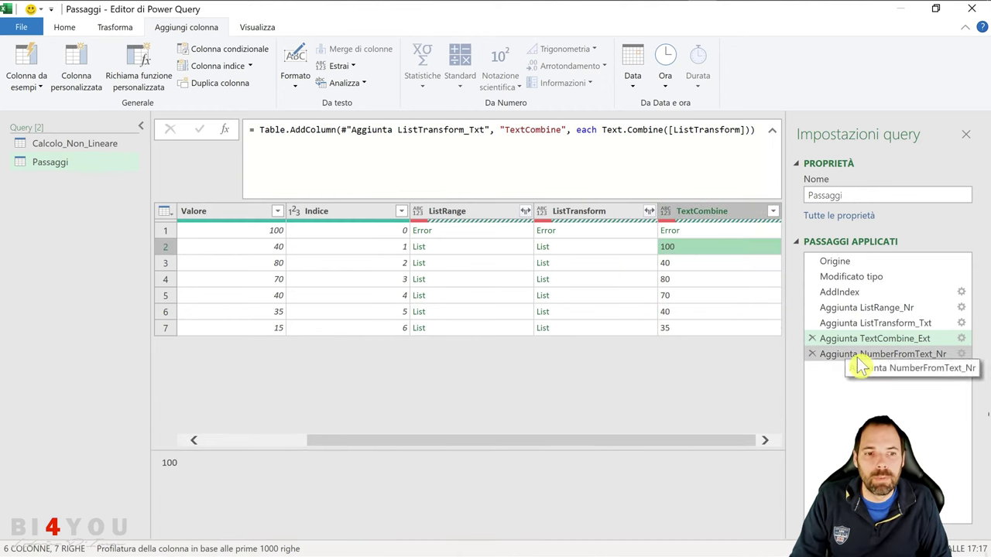
Step: Review Number.FromText([TextCombine]) in Aggiunta NumberFromText_Nr, cancel, and check the converted number 100
{"action": "left_click", "coordinate": [832, 354]}
{"action": "left_click_drag", "start_coordinate": [653, 544], "coordinate": [751, 540]}
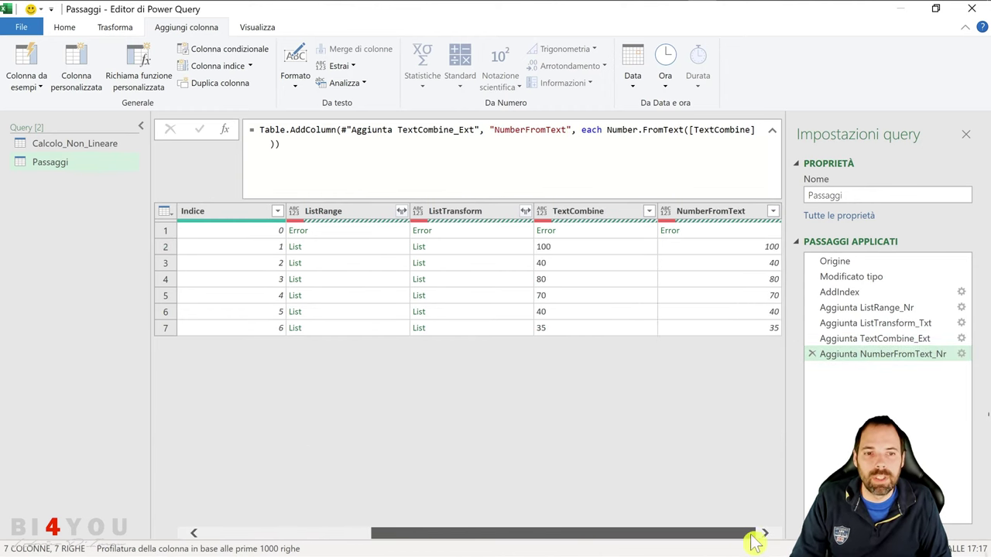
{"action": "left_click", "coordinate": [960, 355]}
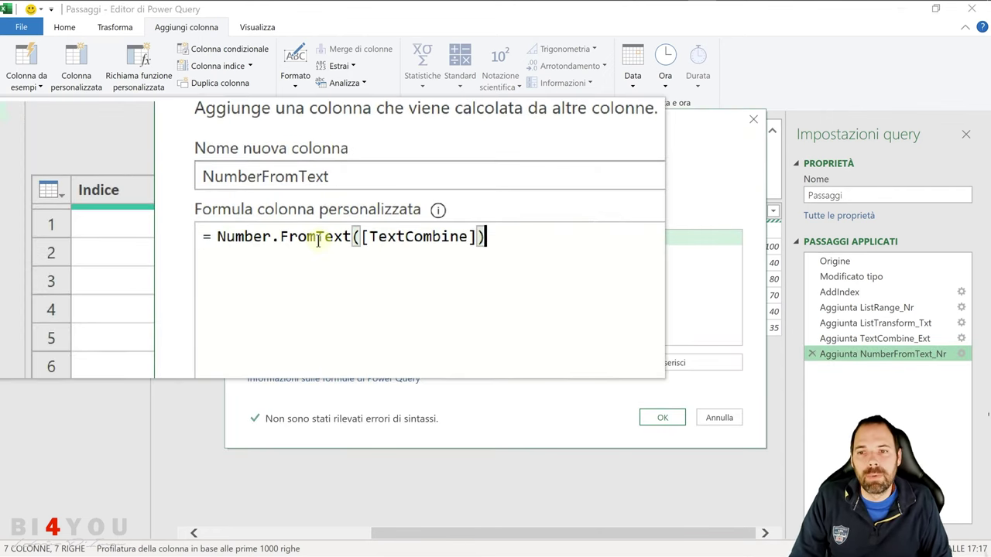
{"action": "mouse_move", "coordinate": [323, 239]}
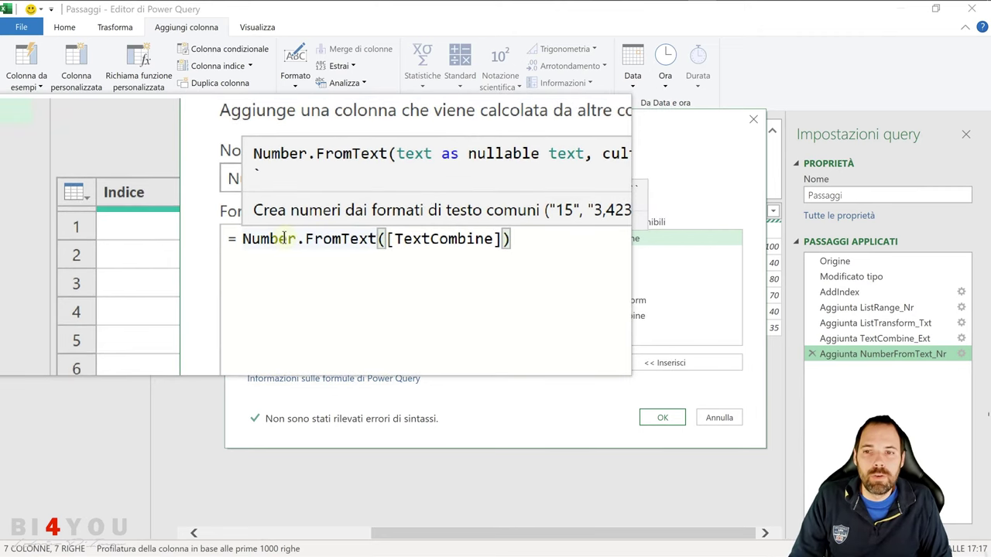
{"action": "left_click", "coordinate": [345, 239]}
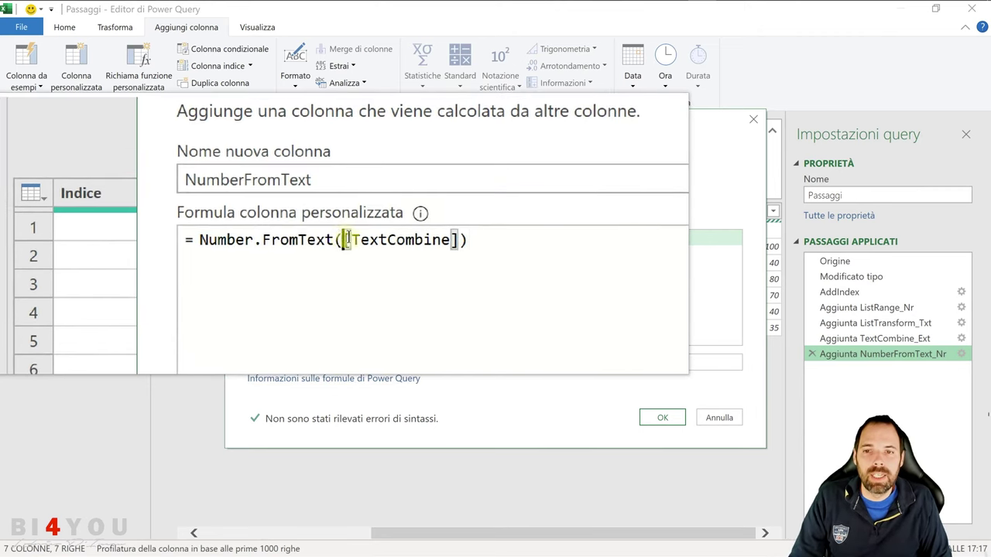
{"action": "left_click_drag", "start_coordinate": [345, 239], "coordinate": [457, 239]}
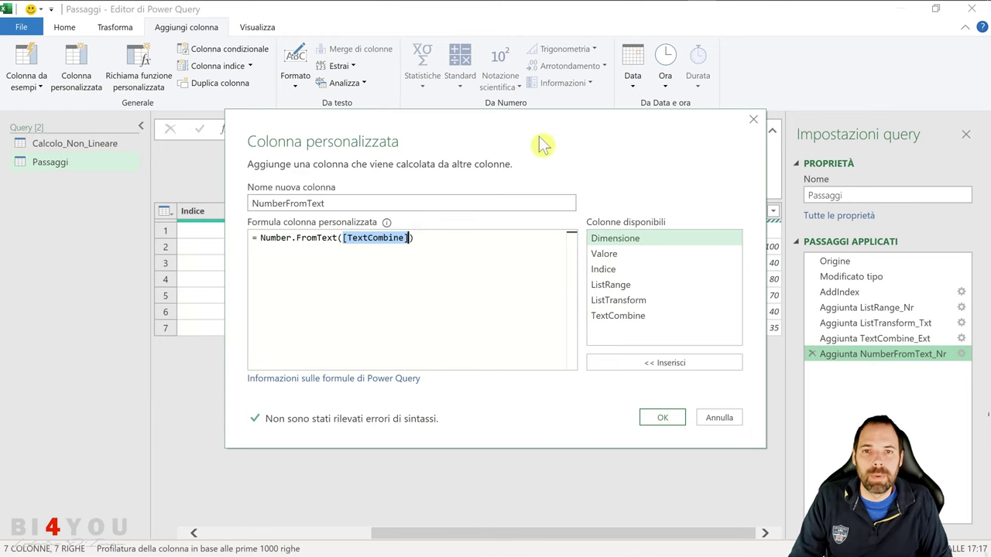
{"action": "left_click_drag", "start_coordinate": [542, 145], "coordinate": [523, 398]}
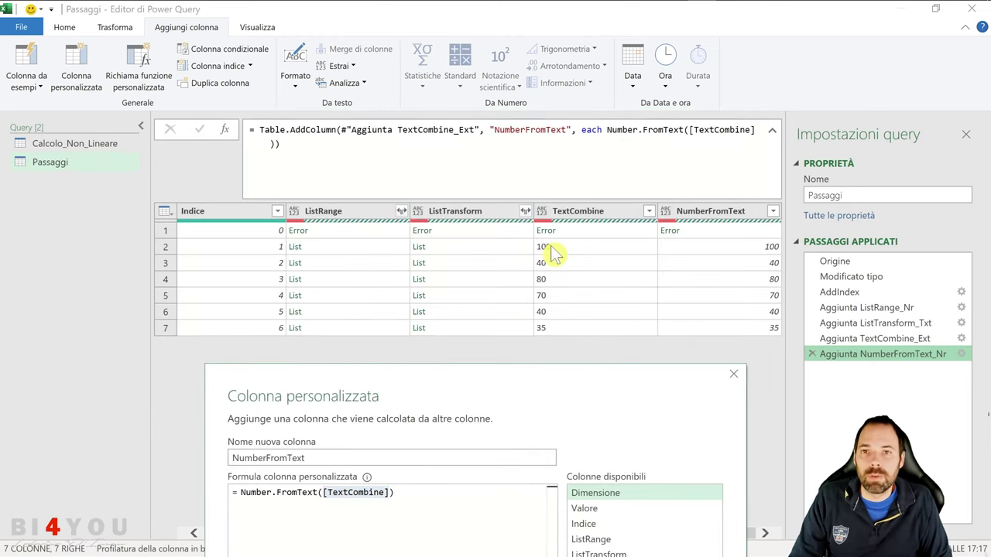
{"action": "left_click_drag", "start_coordinate": [519, 387], "coordinate": [467, 155]}
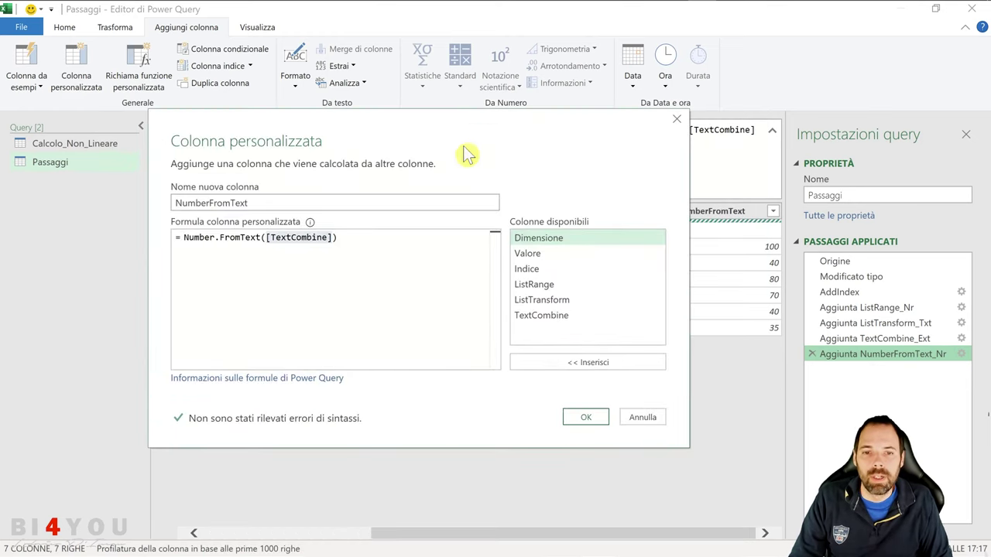
{"action": "left_click", "coordinate": [633, 417]}
{"action": "left_click", "coordinate": [731, 248]}
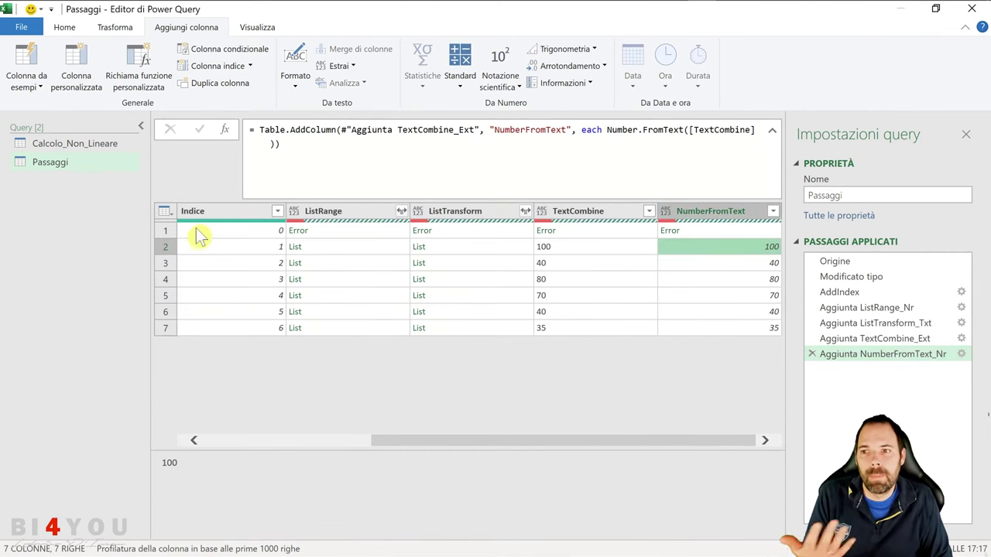
{"action": "left_click_drag", "start_coordinate": [410, 437], "coordinate": [211, 435]}
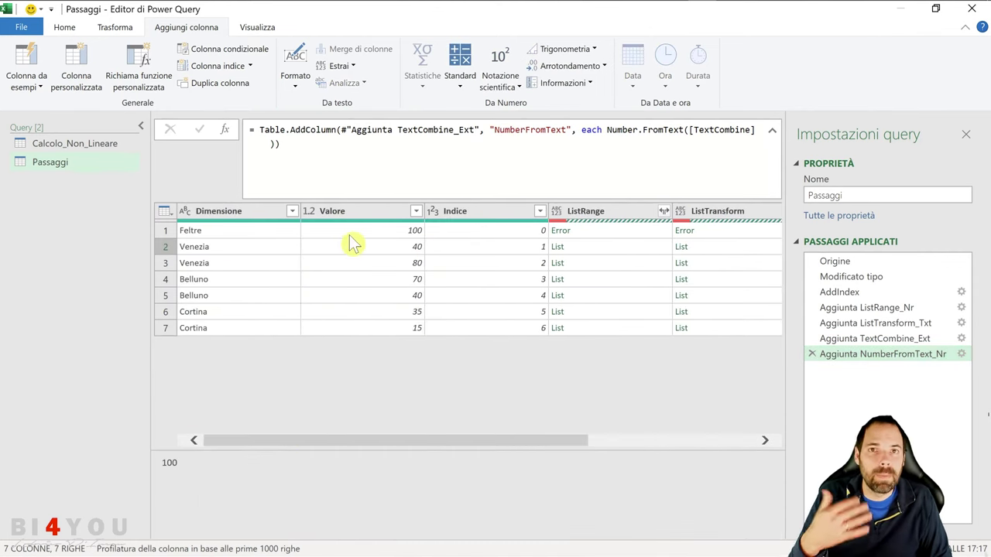
Step: Switch to Calcolo_Non_Lineare and open the Aggiungi_Risultato custom column formula
{"action": "left_click", "coordinate": [100, 149]}
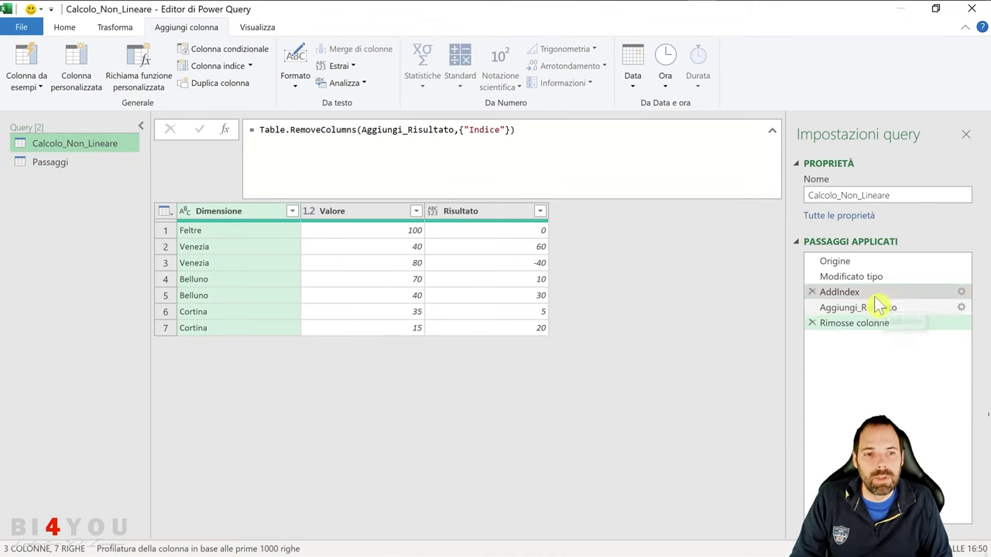
{"action": "left_click", "coordinate": [851, 293]}
{"action": "left_click", "coordinate": [883, 309]}
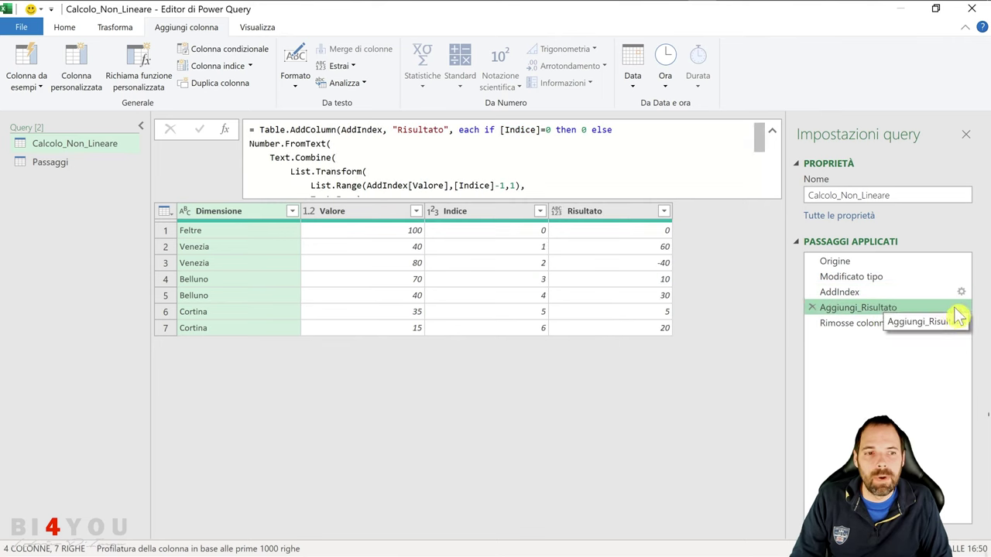
{"action": "left_click", "coordinate": [389, 273]}
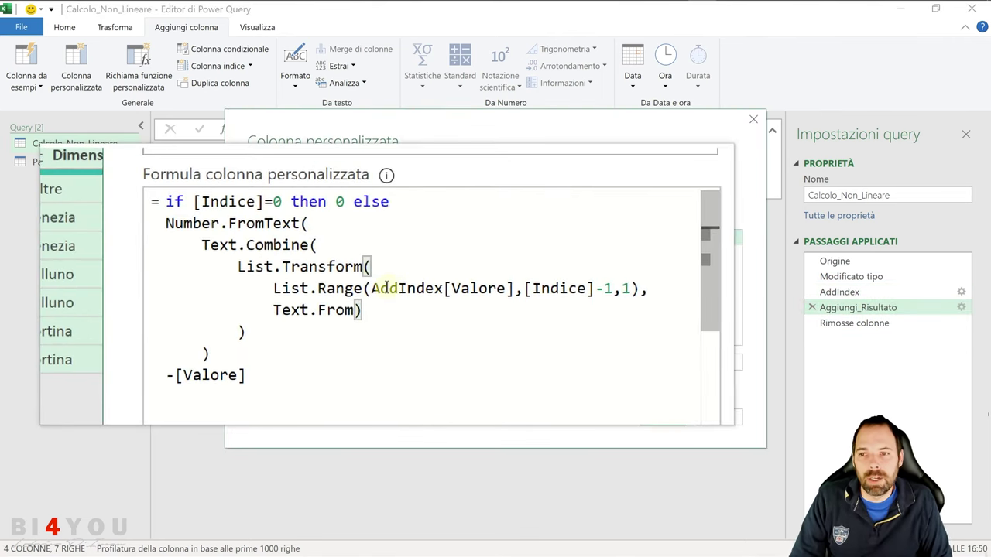
Step: Examine the formula's if condition, the 0 returned for row one, and its Number.FromText block
{"action": "left_click", "coordinate": [198, 211]}
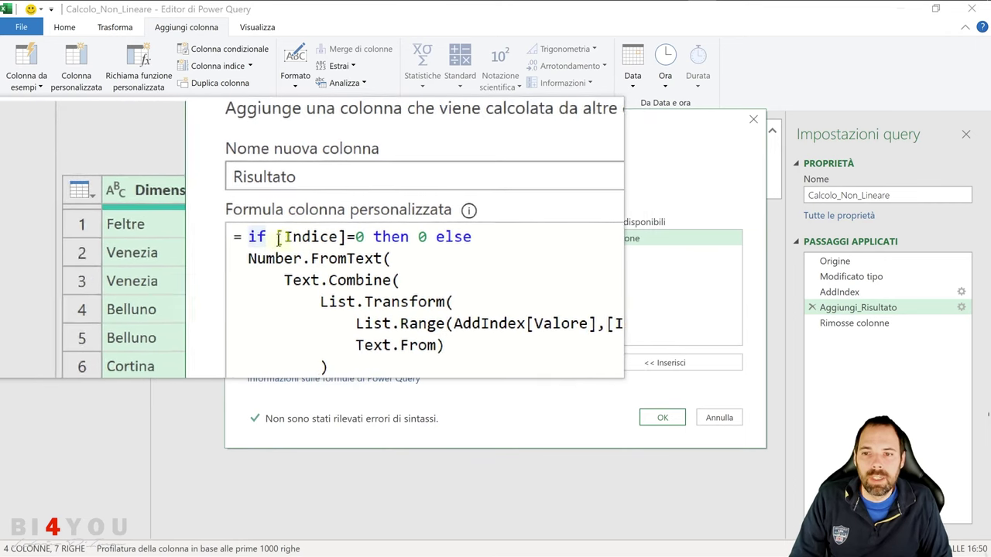
{"action": "left_click_drag", "start_coordinate": [537, 115], "coordinate": [511, 315]}
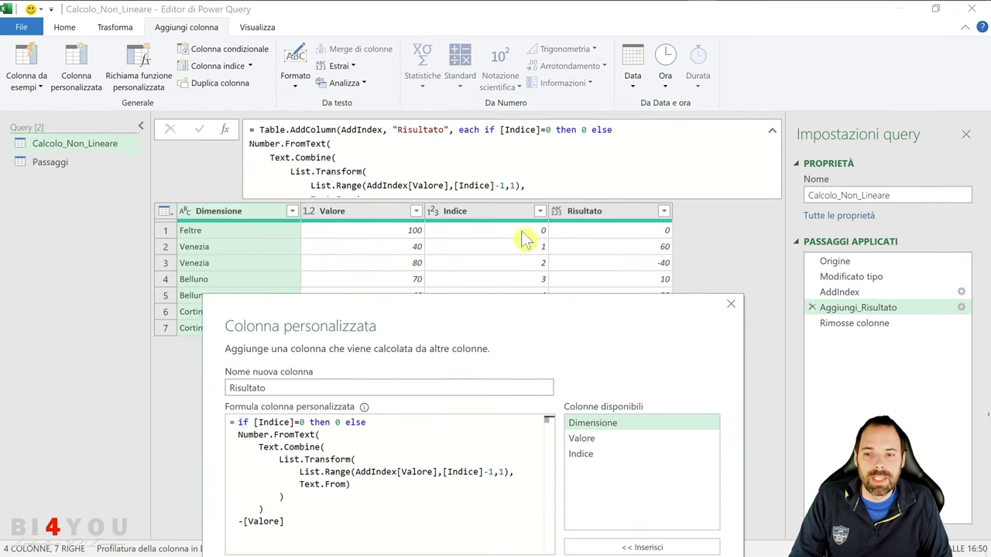
{"action": "left_click", "coordinate": [337, 425]}
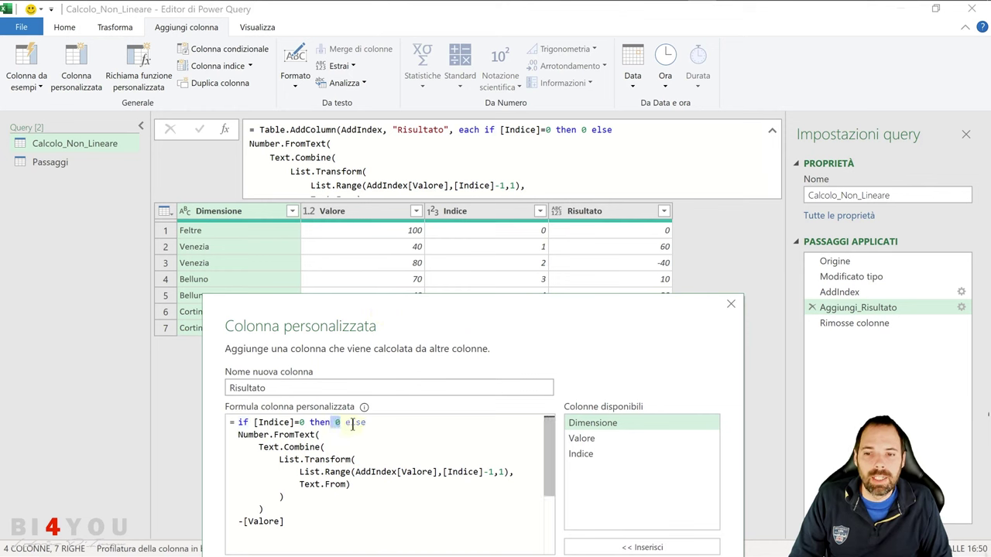
{"action": "left_click_drag", "start_coordinate": [239, 435], "coordinate": [263, 508]}
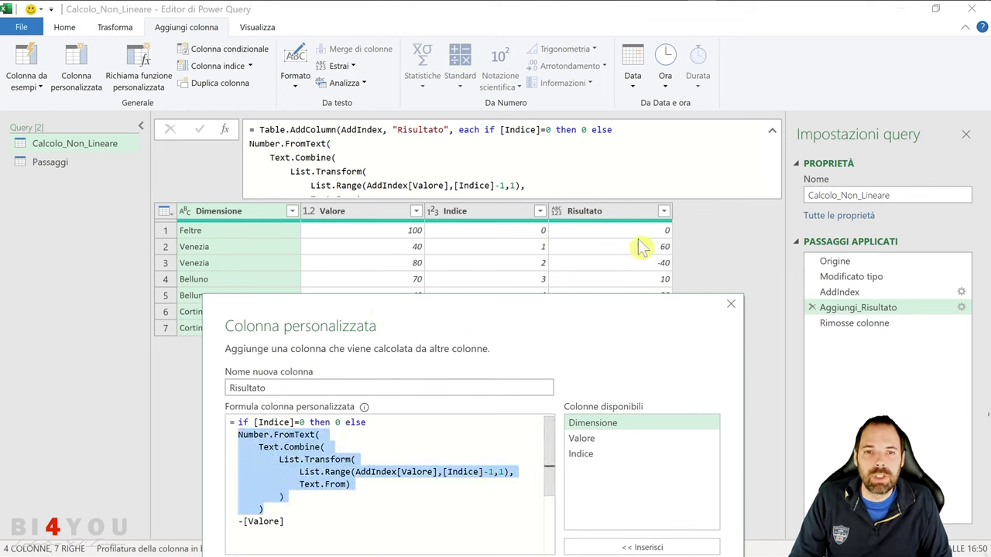
Step: Trace the List.Range, List.Transform, Text.Combine and -[Valore] parts, then accept the formula with OK
{"action": "left_click_drag", "start_coordinate": [452, 324], "coordinate": [481, 132]}
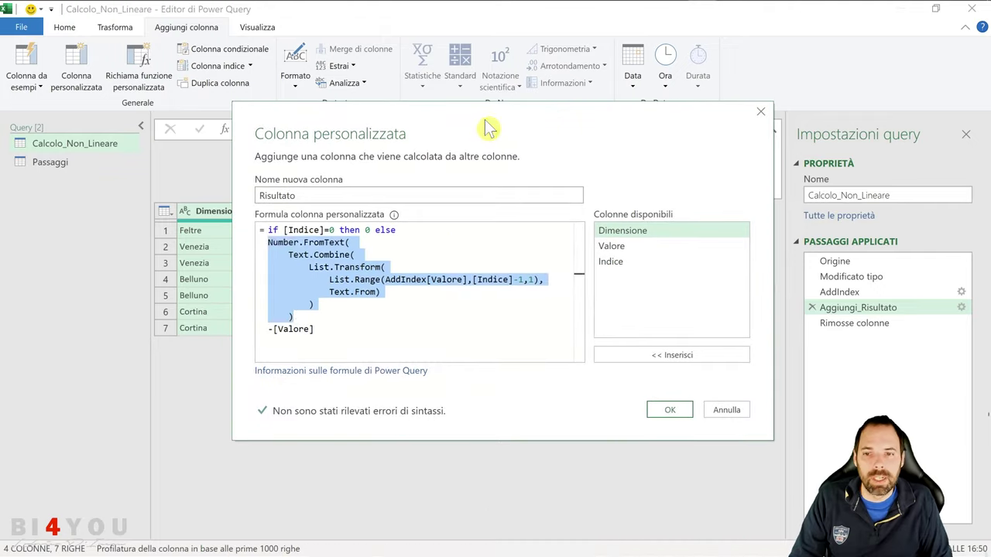
{"action": "left_click", "coordinate": [381, 300]}
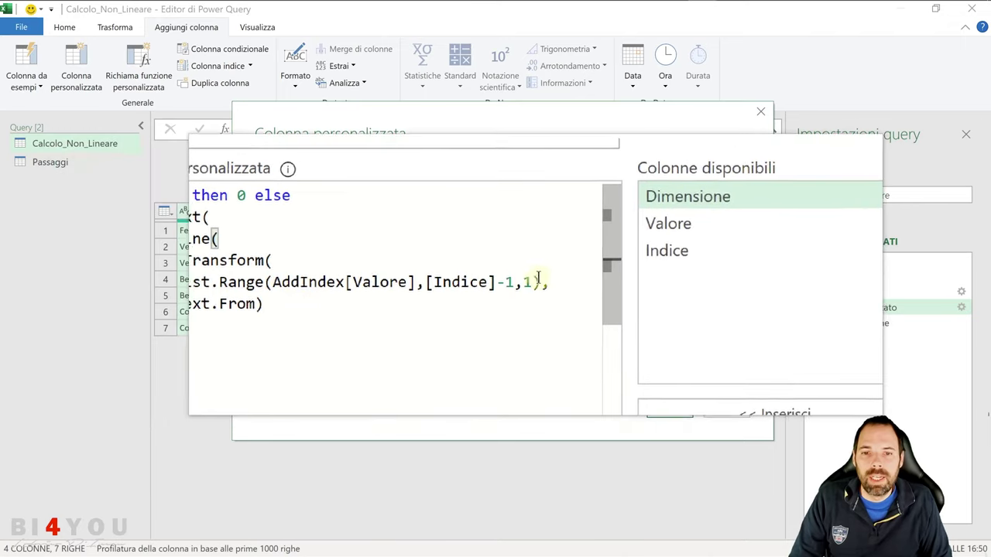
{"action": "left_click_drag", "start_coordinate": [540, 281], "coordinate": [207, 281]}
{"action": "left_click_drag", "start_coordinate": [345, 280], "coordinate": [313, 281]}
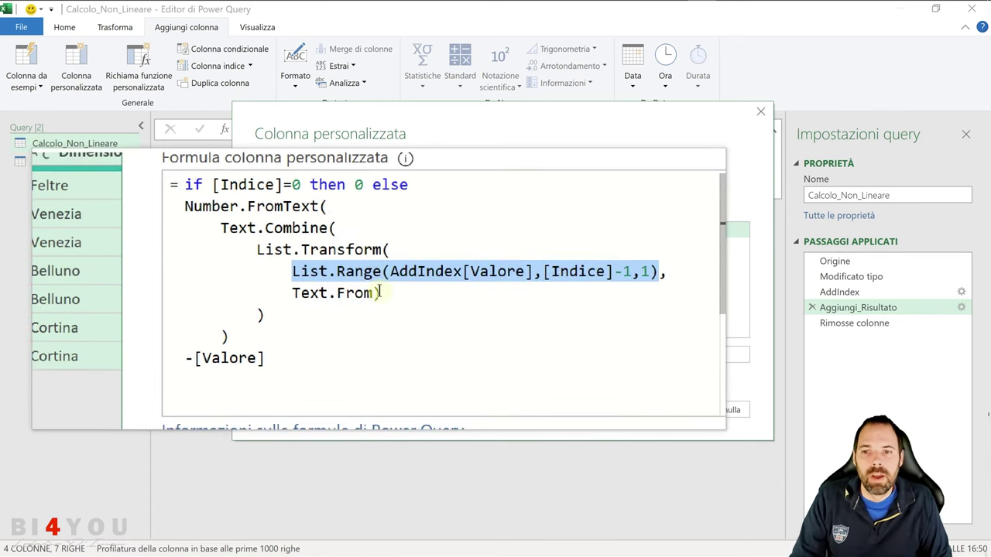
{"action": "left_click_drag", "start_coordinate": [395, 299], "coordinate": [302, 266]}
{"action": "left_click_drag", "start_coordinate": [314, 307], "coordinate": [265, 220]}
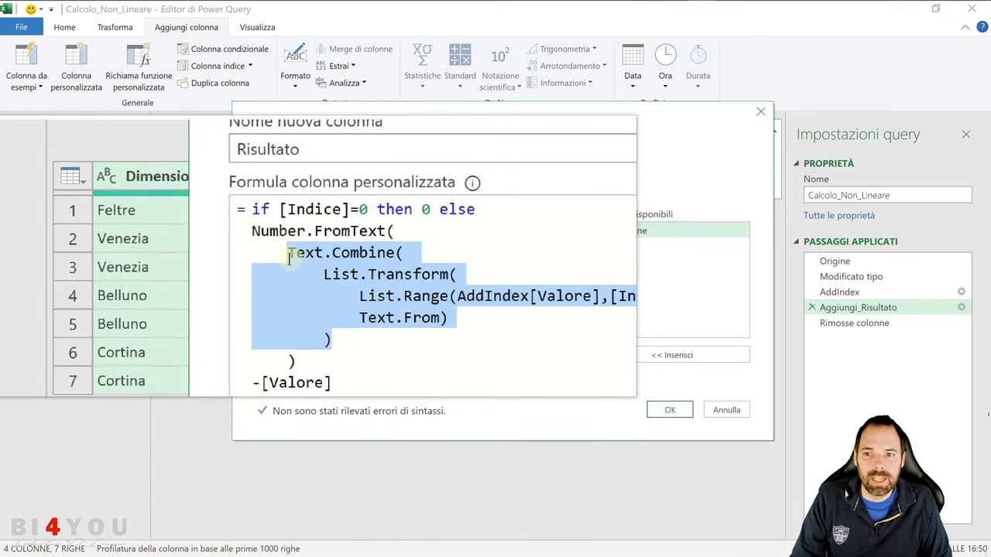
{"action": "left_click_drag", "start_coordinate": [297, 361], "coordinate": [267, 244]}
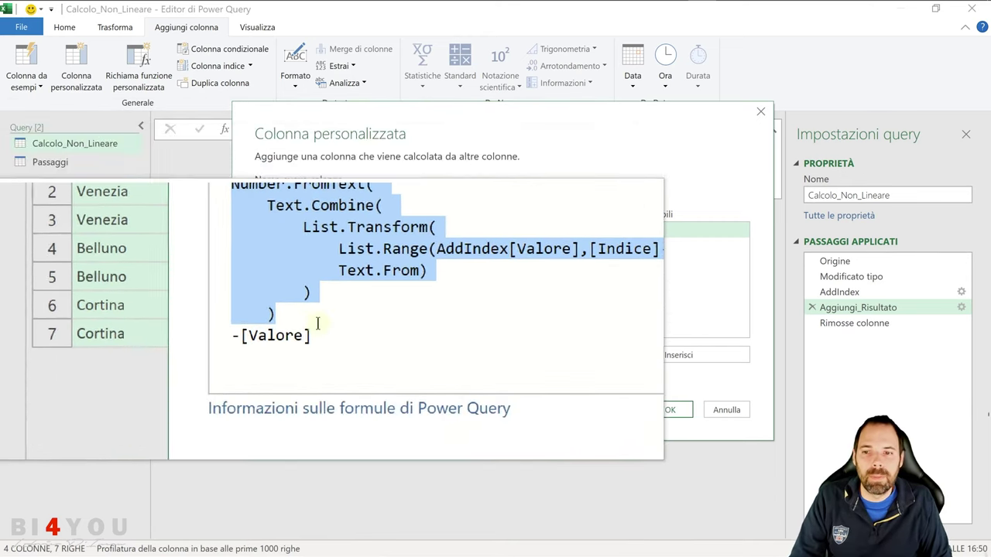
{"action": "left_click_drag", "start_coordinate": [317, 324], "coordinate": [278, 329]}
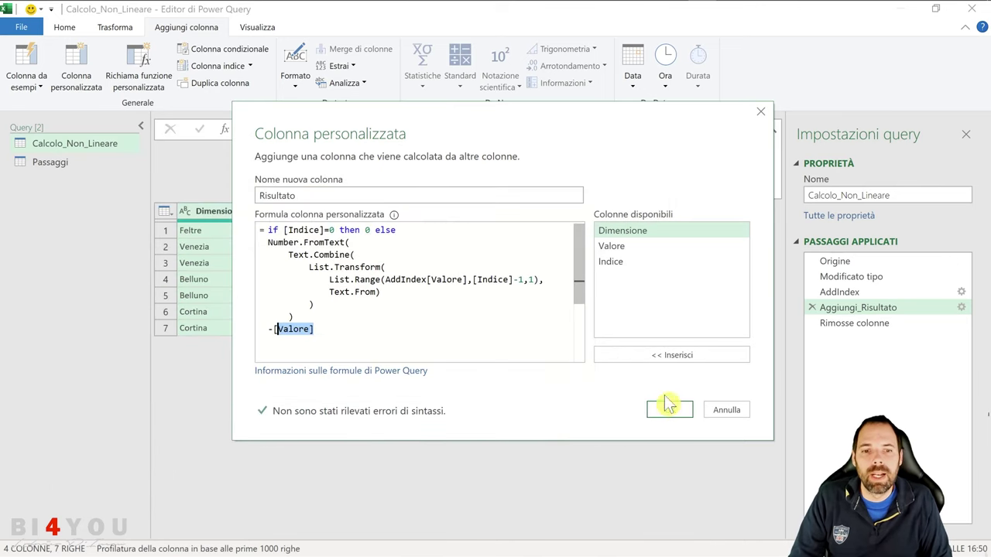
{"action": "left_click", "coordinate": [726, 410]}
{"action": "left_click", "coordinate": [619, 246]}
{"action": "left_click", "coordinate": [619, 263]}
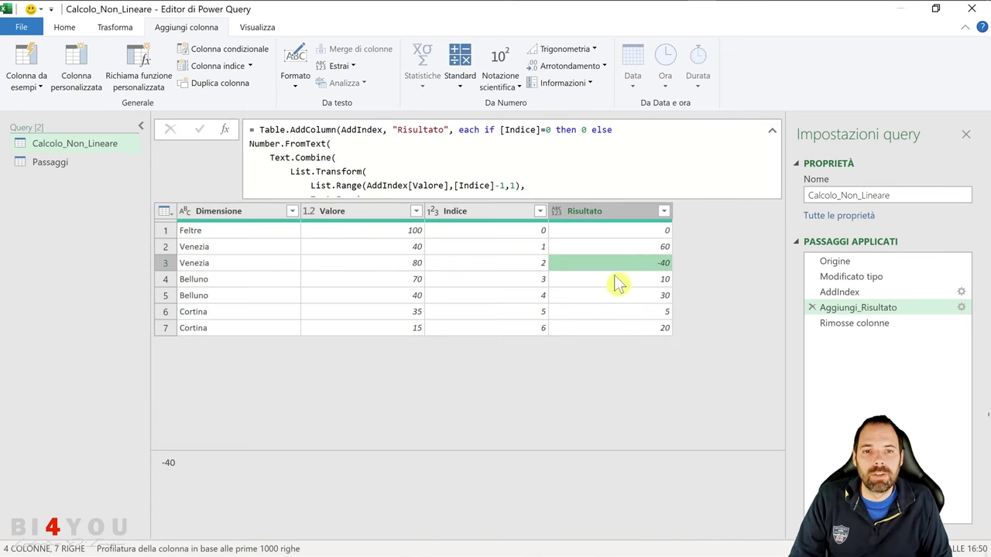
{"action": "left_click", "coordinate": [619, 280]}
{"action": "left_click", "coordinate": [604, 248]}
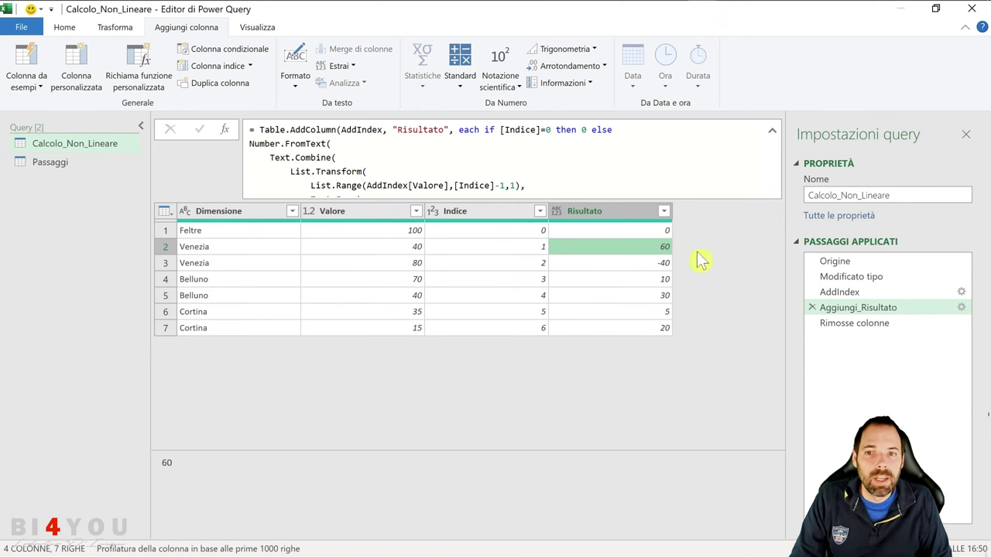
{"action": "left_click", "coordinate": [512, 252]}
{"action": "left_click", "coordinate": [488, 234]}
{"action": "left_click", "coordinate": [487, 250]}
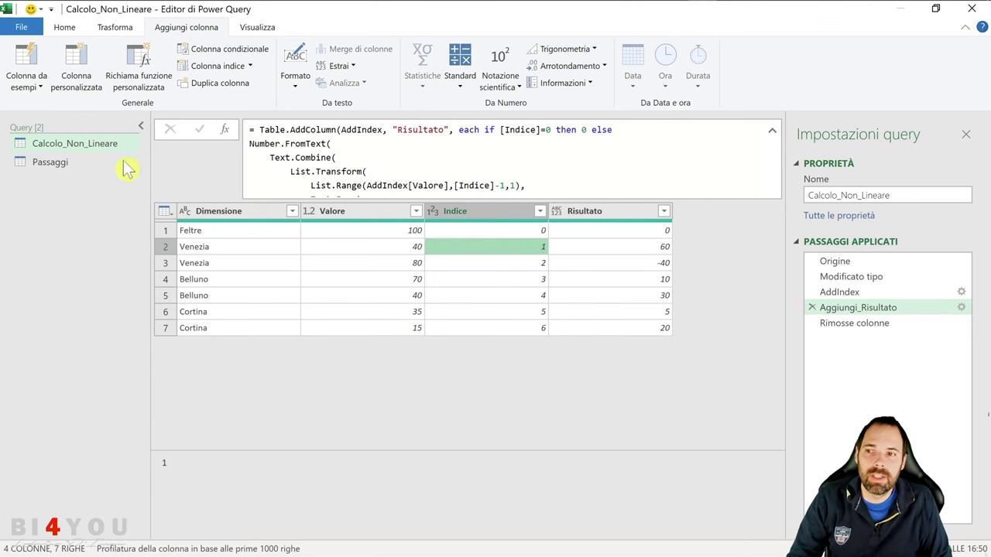
{"action": "left_click", "coordinate": [479, 231]}
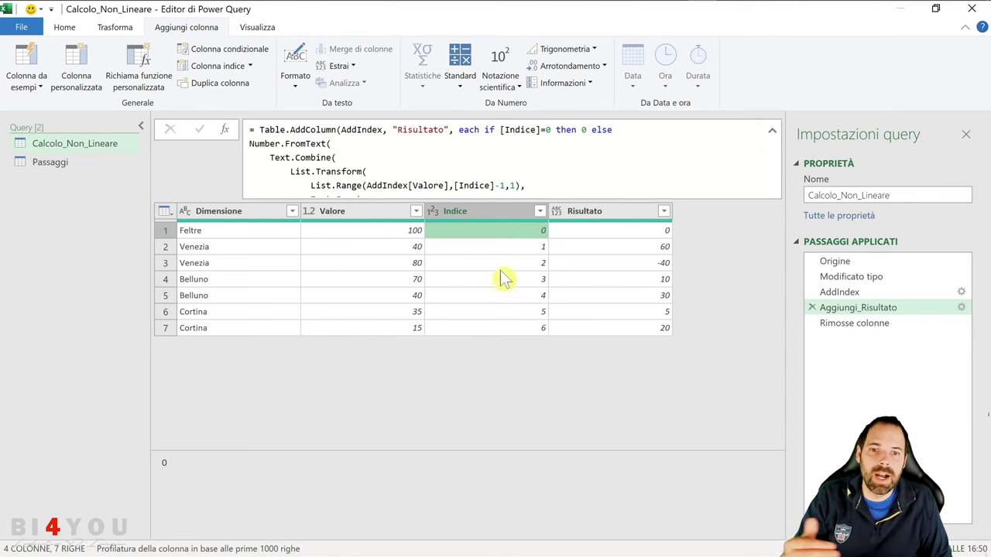
{"action": "left_click", "coordinate": [504, 331]}
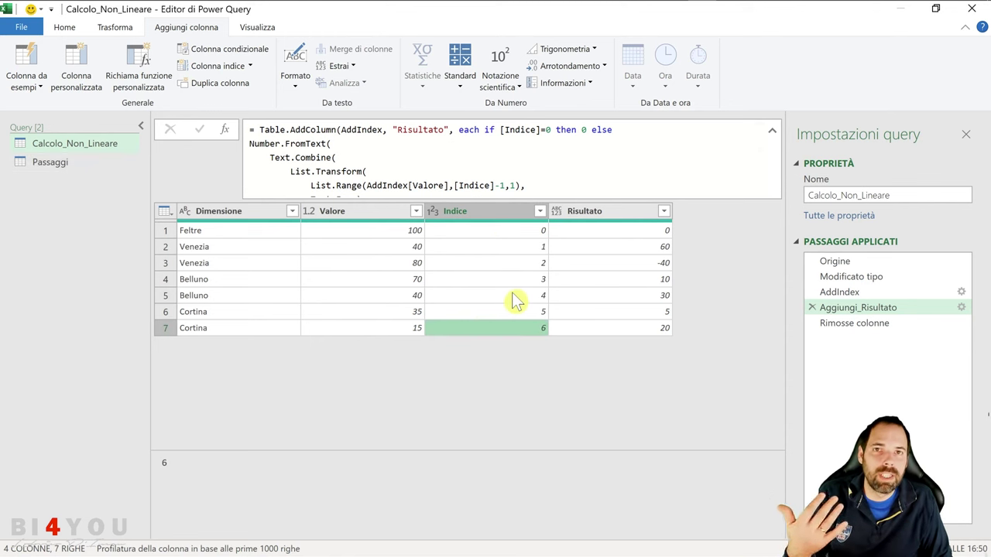